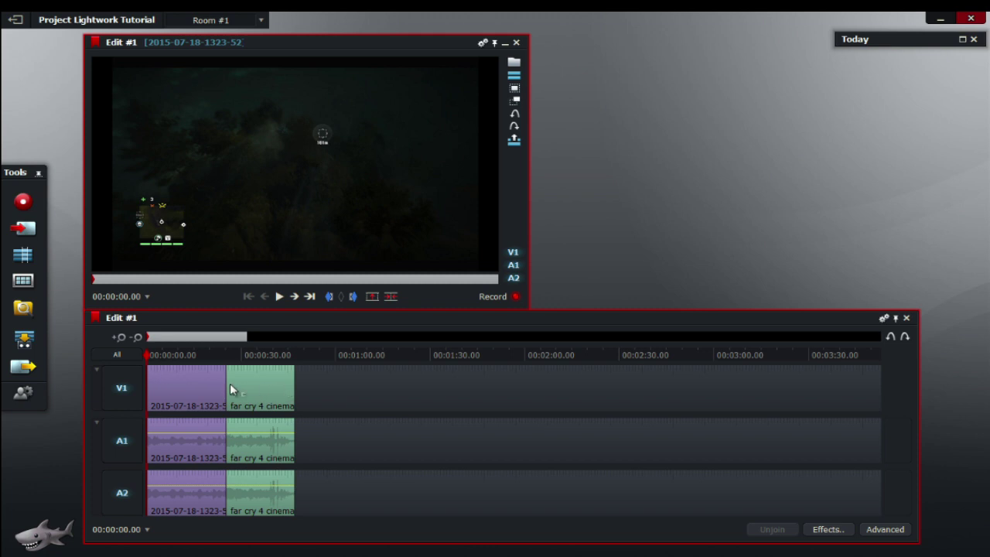
# Scrub the first clip, then step frame by frame to park the playhead near 00:00:25
pyautogui.moveTo(151, 358); pyautogui.dragTo(227, 362)
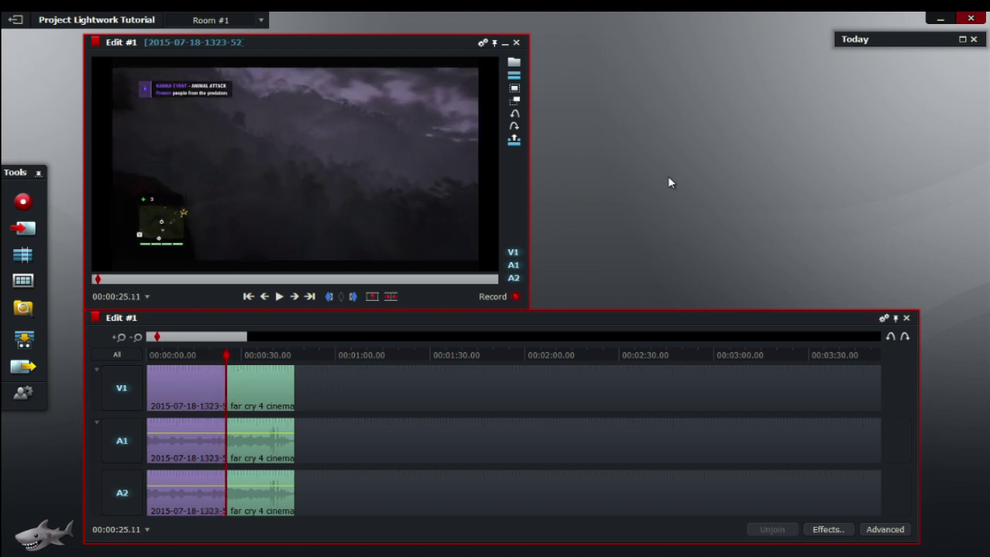
pyautogui.press('Left')
pyautogui.press('Left')
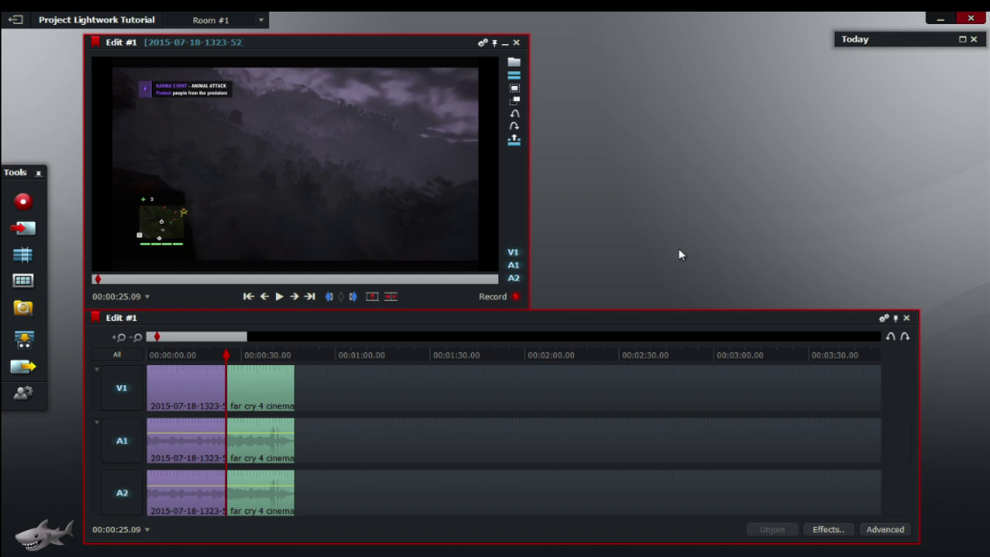
pyautogui.press('Left')
pyautogui.press('Left')
pyautogui.press('Right')
pyautogui.press('Right')
pyautogui.press('Right')
# Zoom the timeline in twice and place the playhead on the 00:00:25.14 cut
pyautogui.click(118, 337)
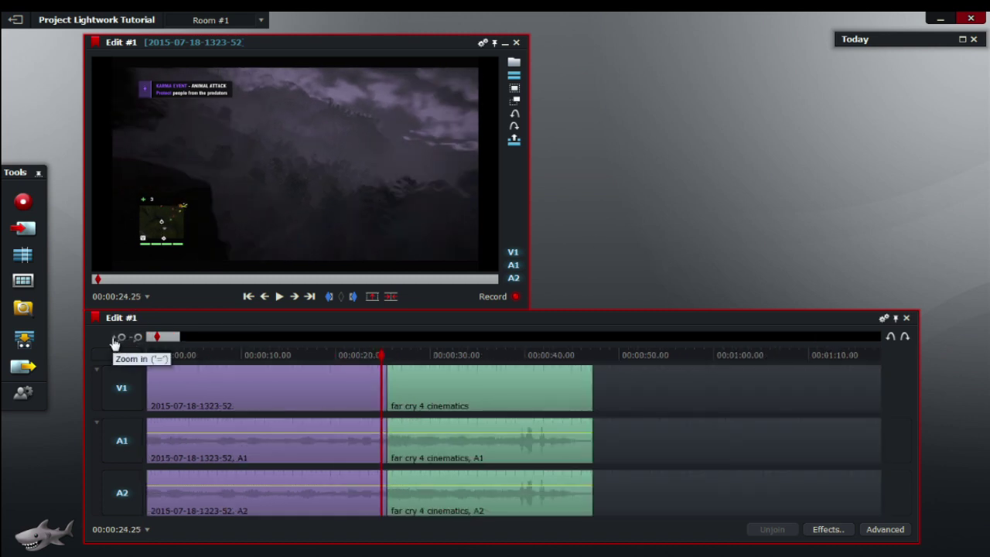
pyautogui.click(118, 338)
pyautogui.moveTo(512, 356); pyautogui.dragTo(532, 365)
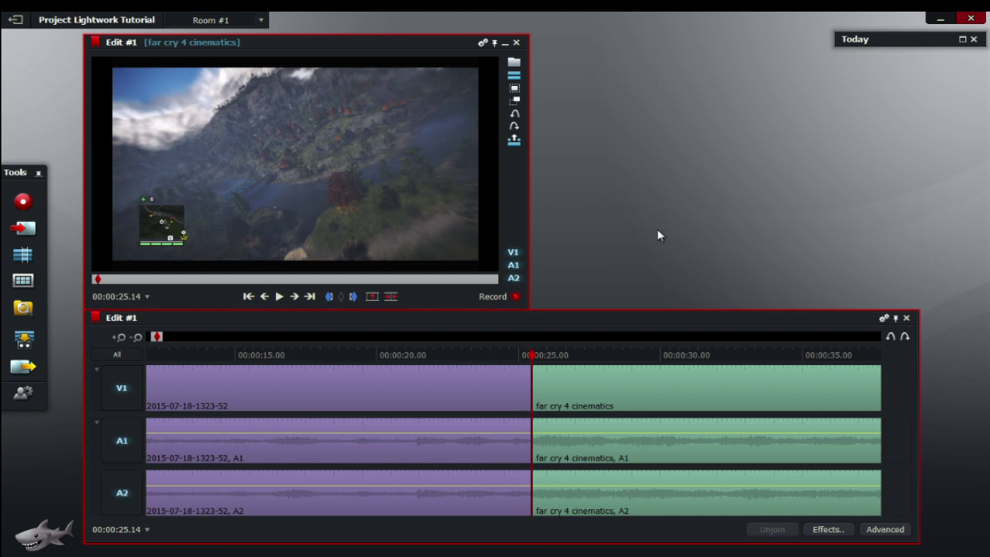
# Peek at the effects browser, then browse the clip's Effects > Add > Mixes menu
pyautogui.click(825, 530)
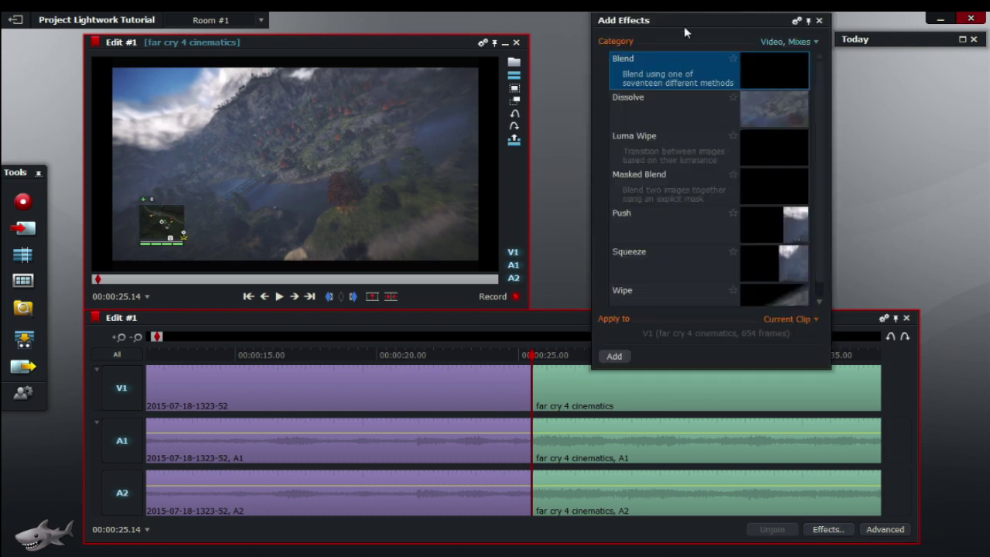
pyautogui.click(820, 20)
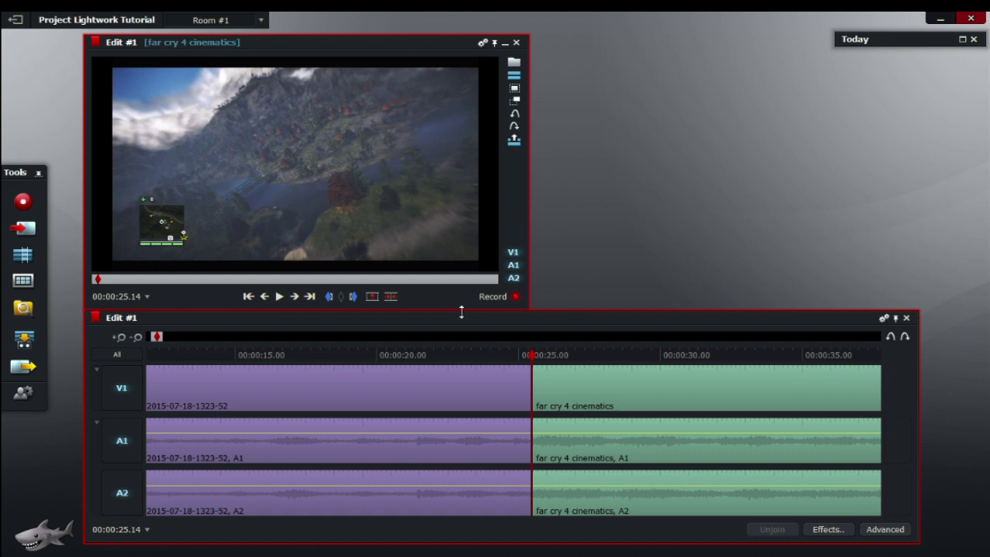
pyautogui.rightClick(449, 383)
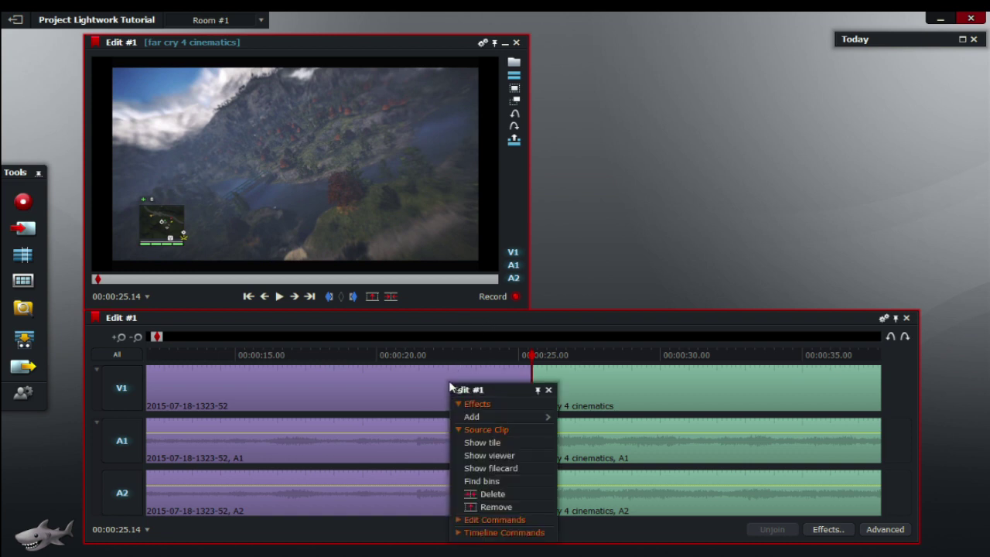
pyautogui.moveTo(481, 418)
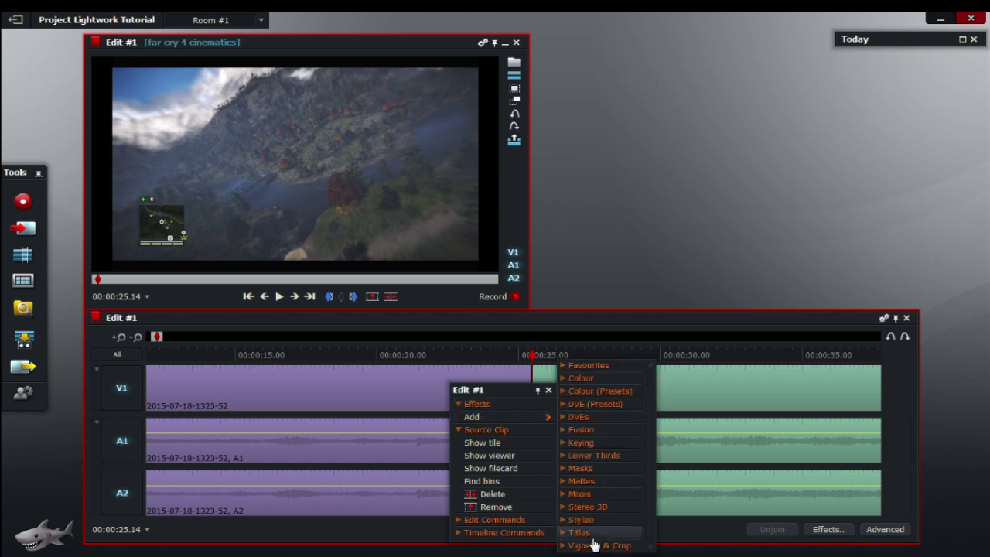
pyautogui.click(602, 495)
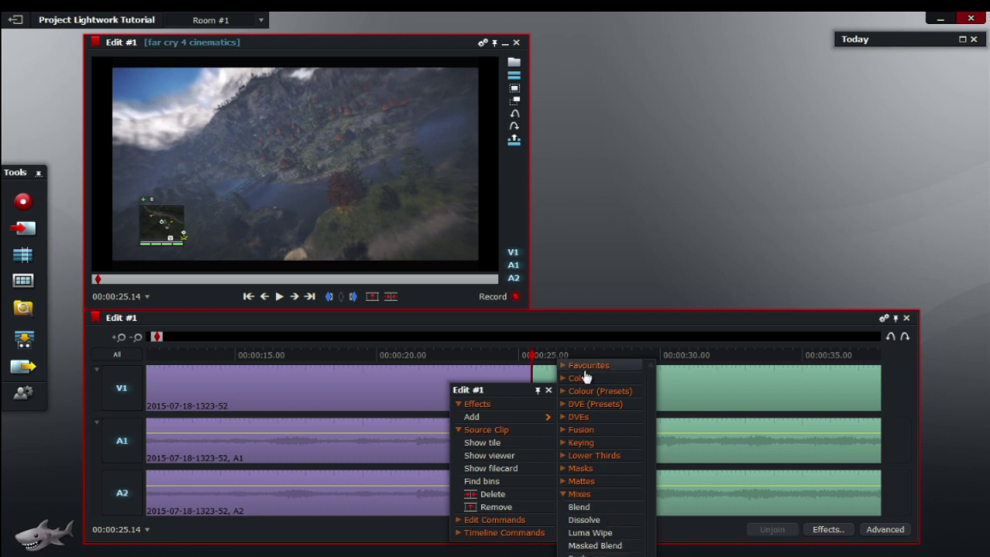
pyautogui.moveTo(517, 390); pyautogui.dragTo(455, 225)
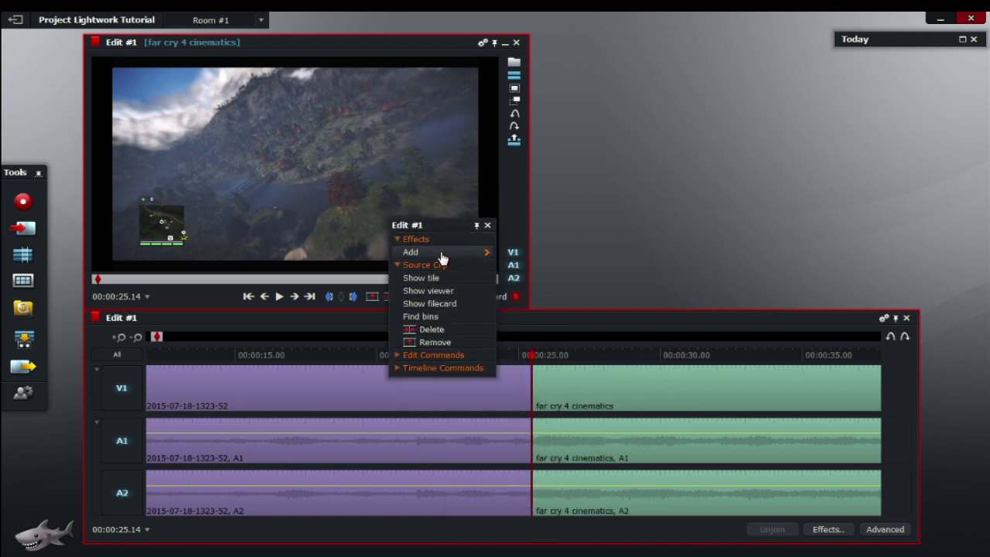
# Collapse Mixes, dismiss the clip menu and reopen the Add Effects browser
pyautogui.moveTo(442, 257)
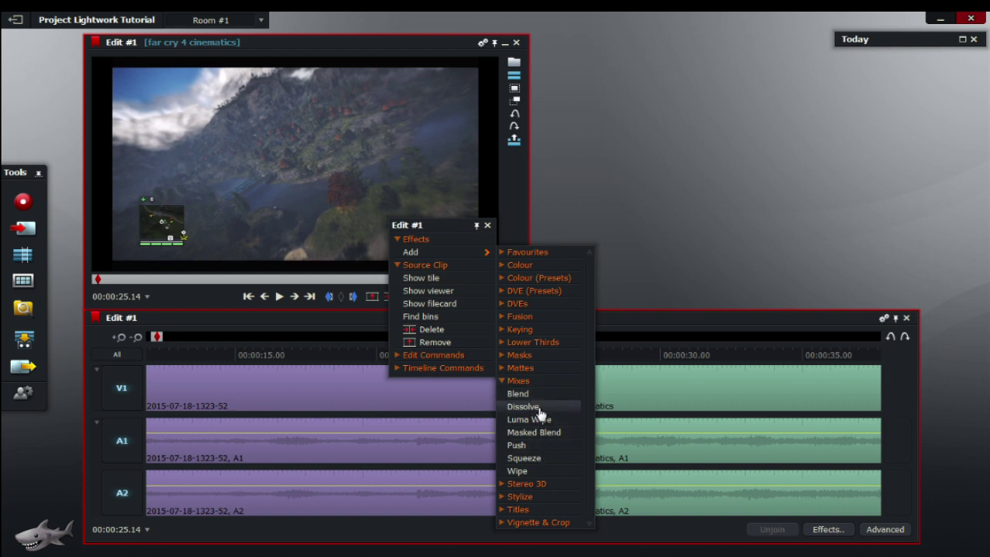
pyautogui.click(517, 381)
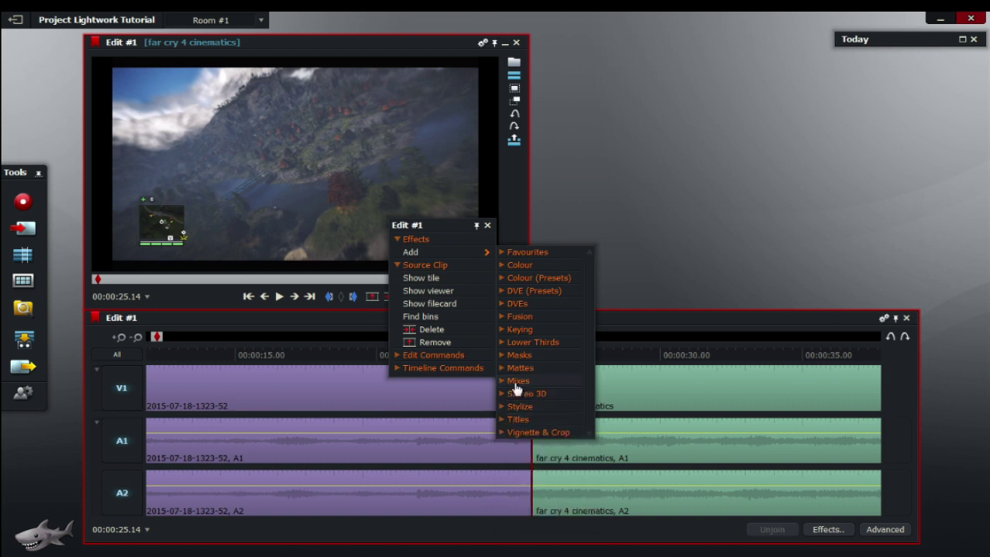
pyautogui.click(486, 226)
pyautogui.click(826, 530)
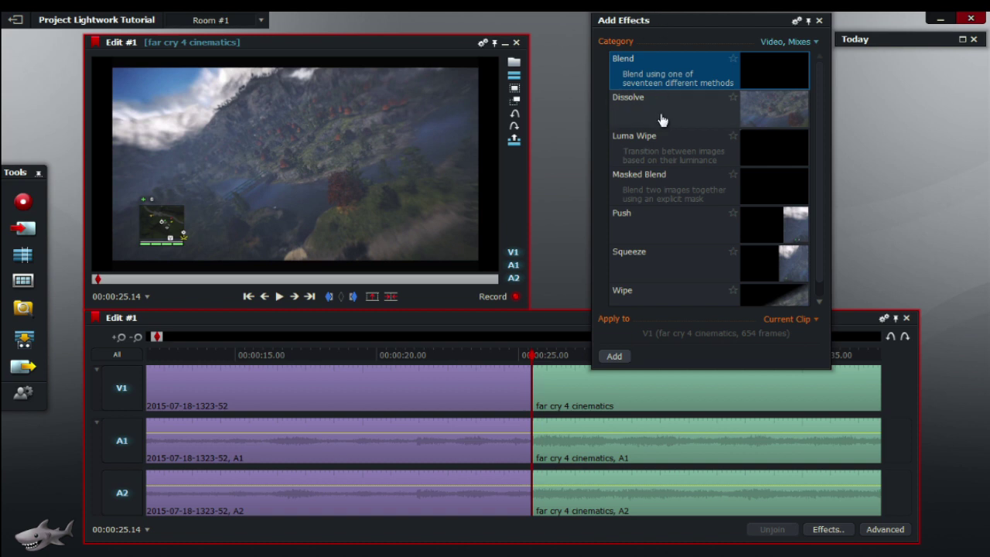
# Select Dissolve in Add Effects, centred on the cut with a 30-frame duration
pyautogui.click(657, 113)
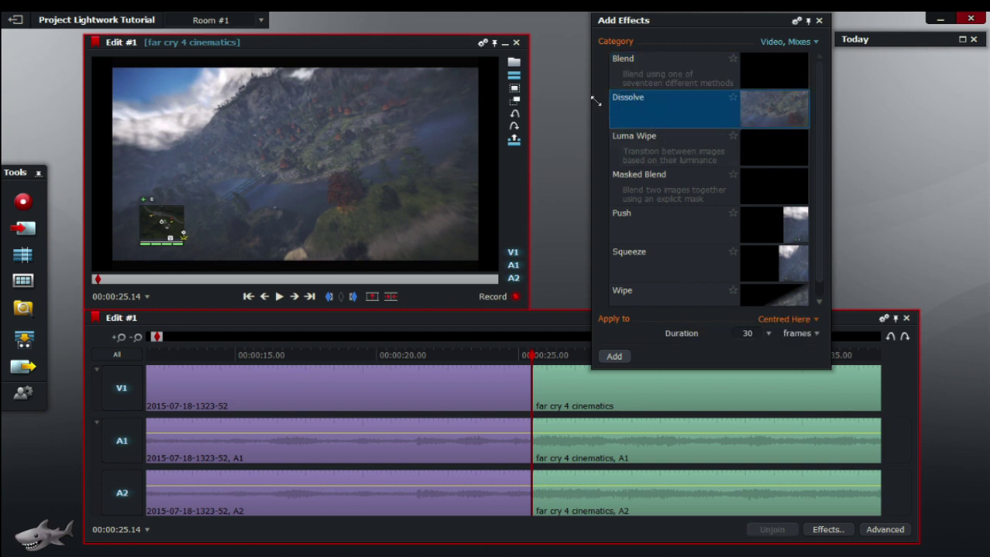
pyautogui.click(663, 155)
pyautogui.scroll(-1, 696, 194)
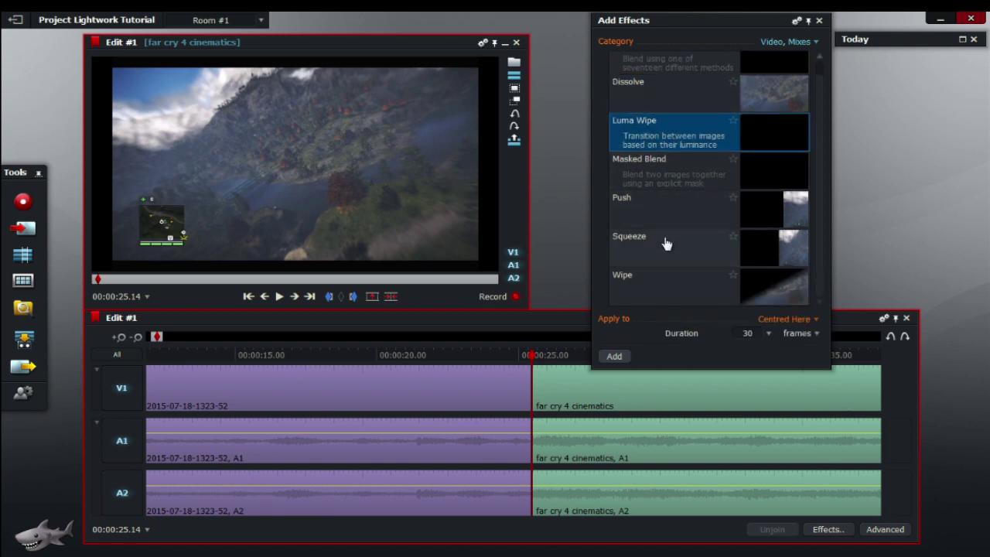
pyautogui.scroll(1, 681, 124)
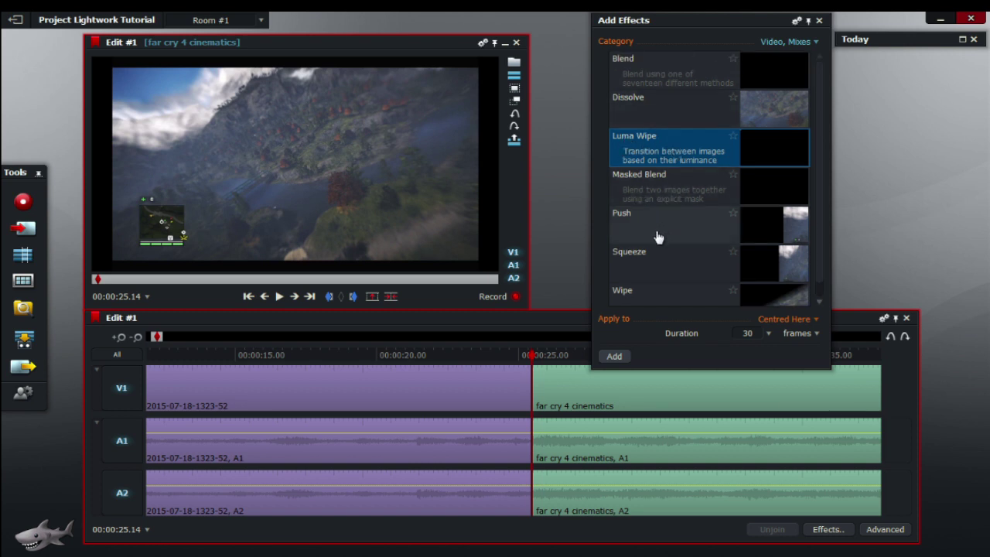
pyautogui.scroll(-1, 654, 263)
pyautogui.scroll(1, 670, 274)
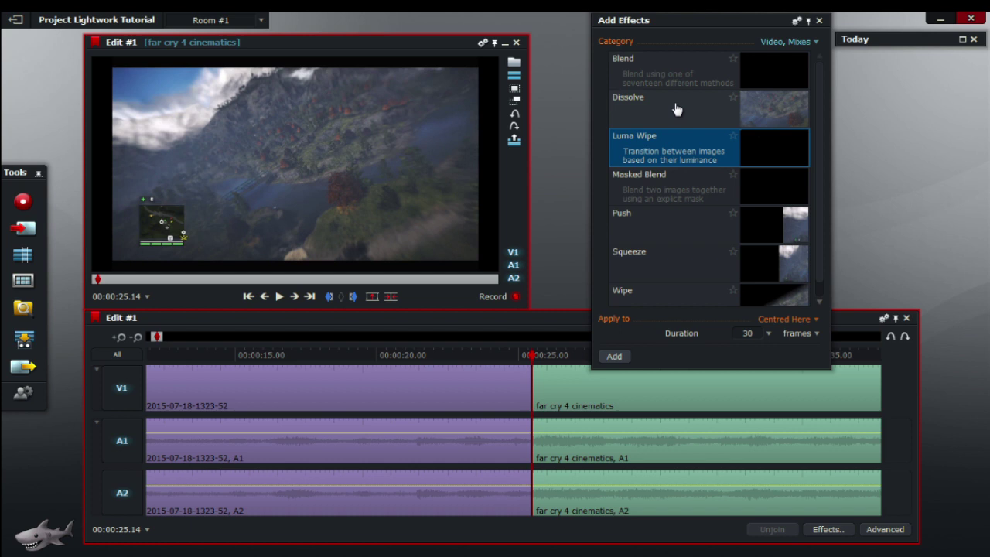
pyautogui.click(677, 109)
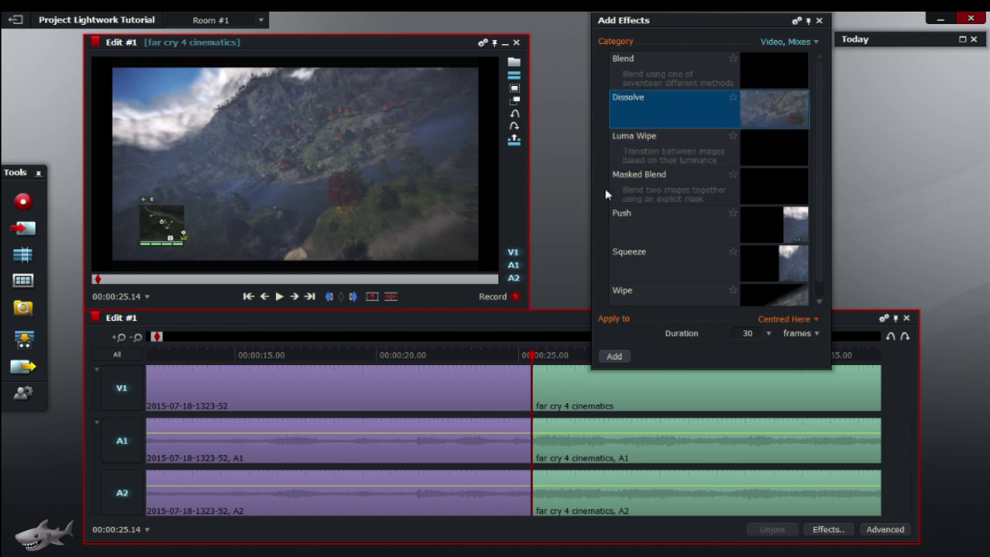
pyautogui.click(540, 321)
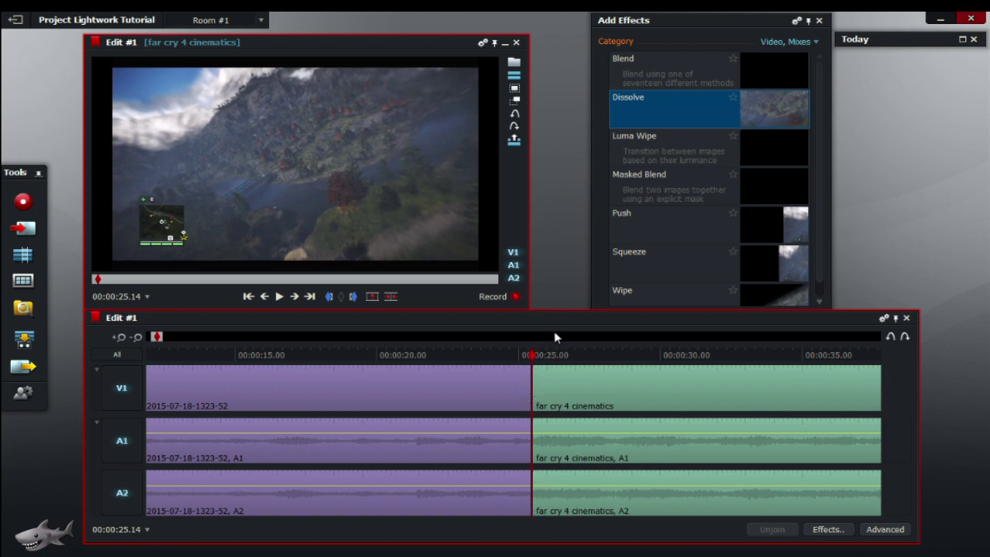
pyautogui.press('Left')
pyautogui.press('Right')
pyautogui.press('Left')
pyautogui.press('Right')
pyautogui.press('Left')
pyautogui.press('Right')
pyautogui.press('Left')
pyautogui.press('Right')
pyautogui.press('Left')
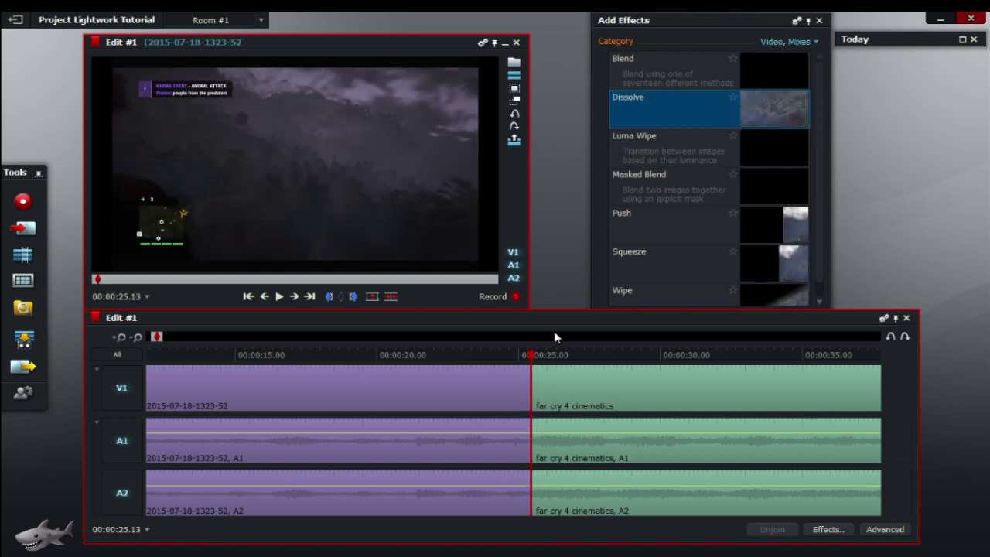
pyautogui.press('Right')
pyautogui.press('Left')
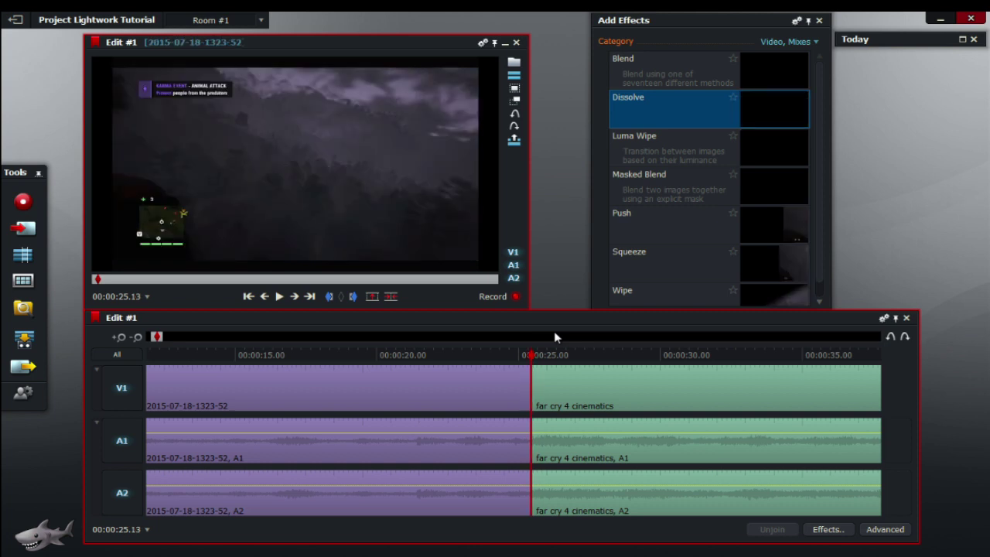
pyautogui.press('Right')
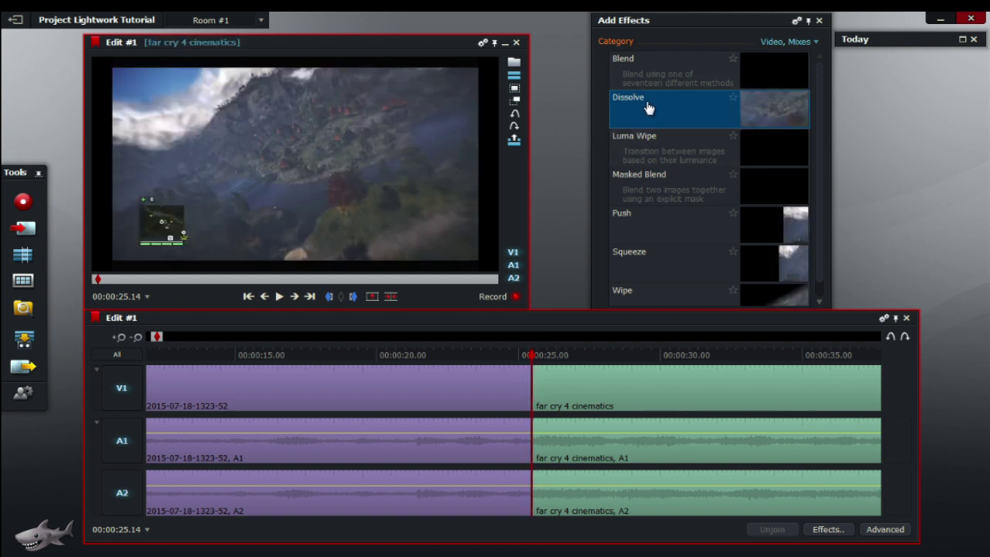
# Apply the Dissolve at the 00:00:25.14 cut and play back through it
pyautogui.click(705, 24)
pyautogui.click(614, 356)
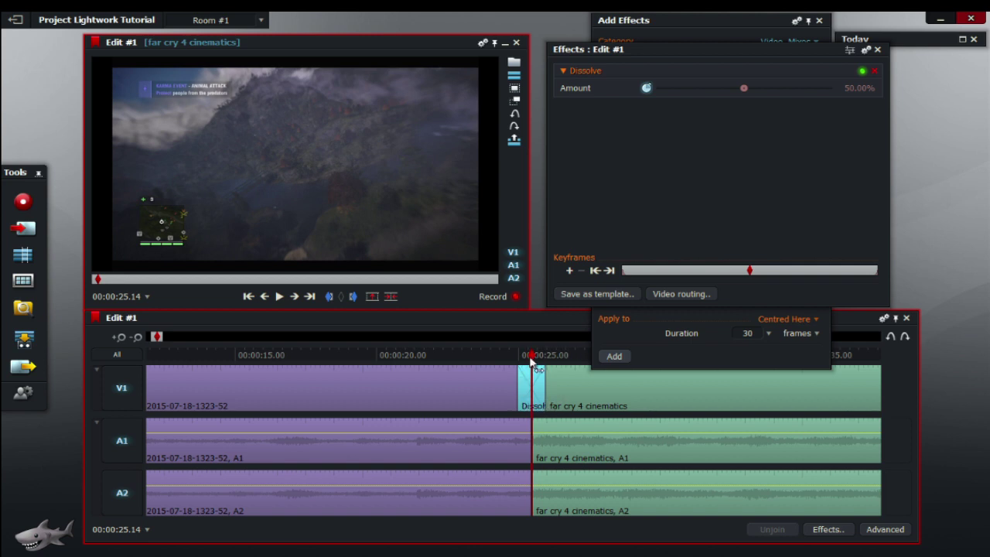
pyautogui.moveTo(531, 362); pyautogui.dragTo(499, 361)
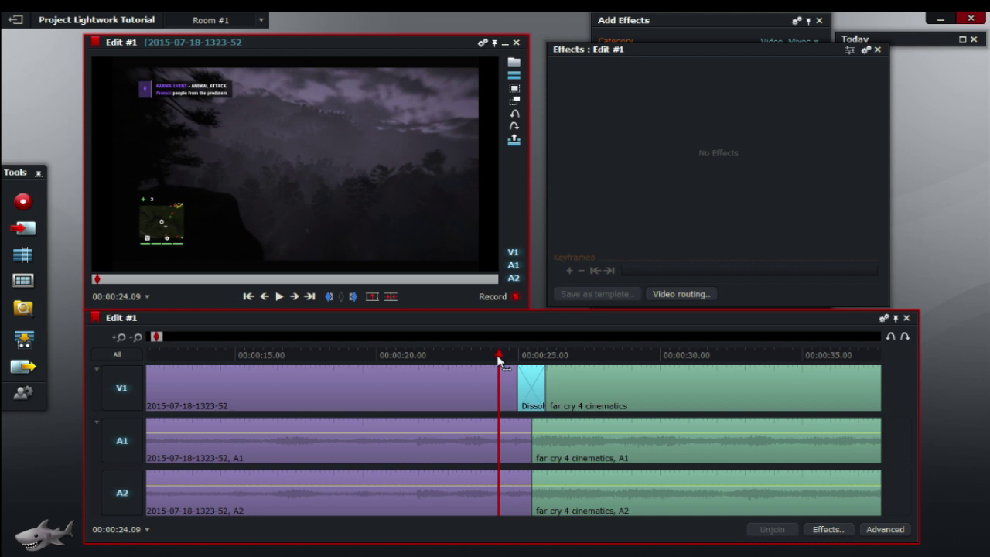
pyautogui.press('space')
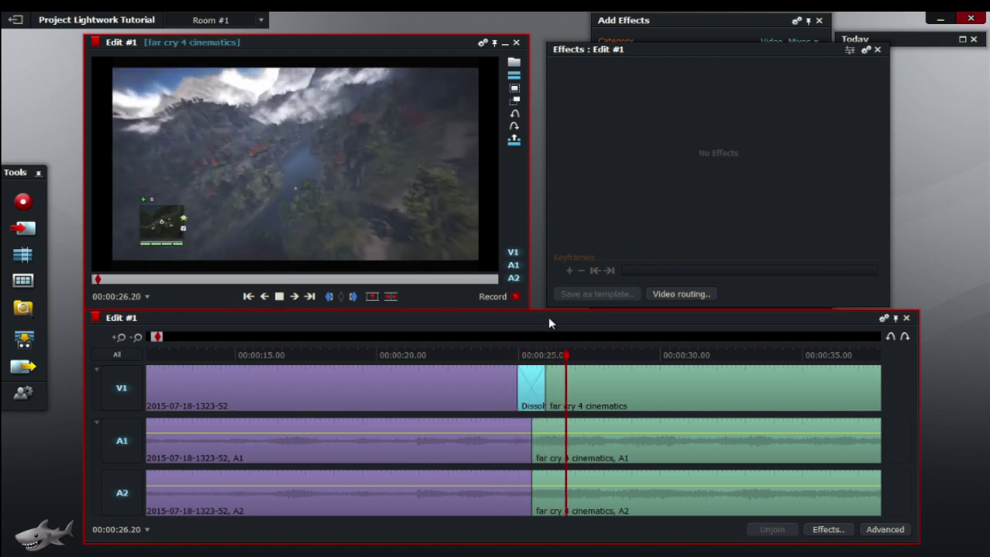
# Stop on the Dissolve to check its Amount, then park the playhead at 00:00:26.16
pyautogui.click(539, 356)
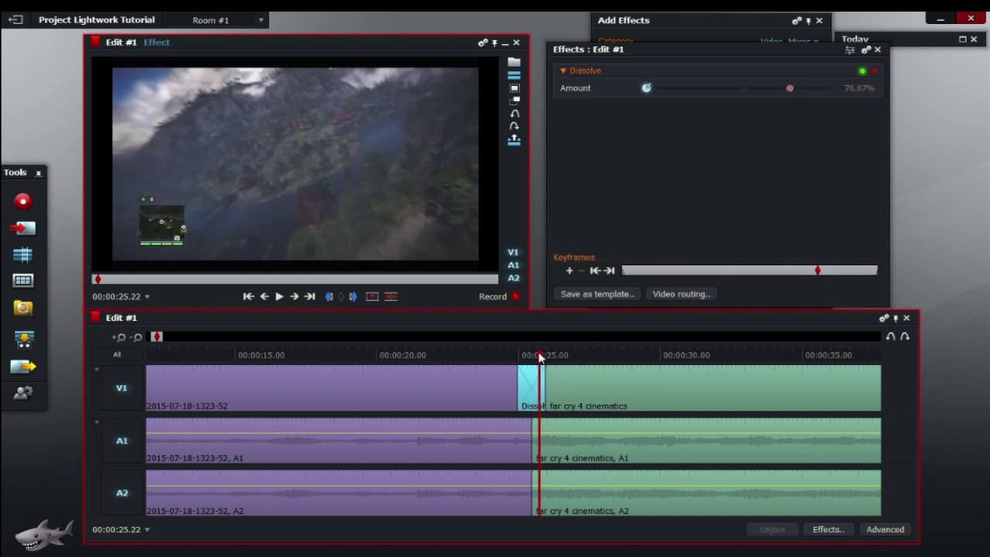
pyautogui.moveTo(539, 356); pyautogui.dragTo(482, 352)
pyautogui.press('space')
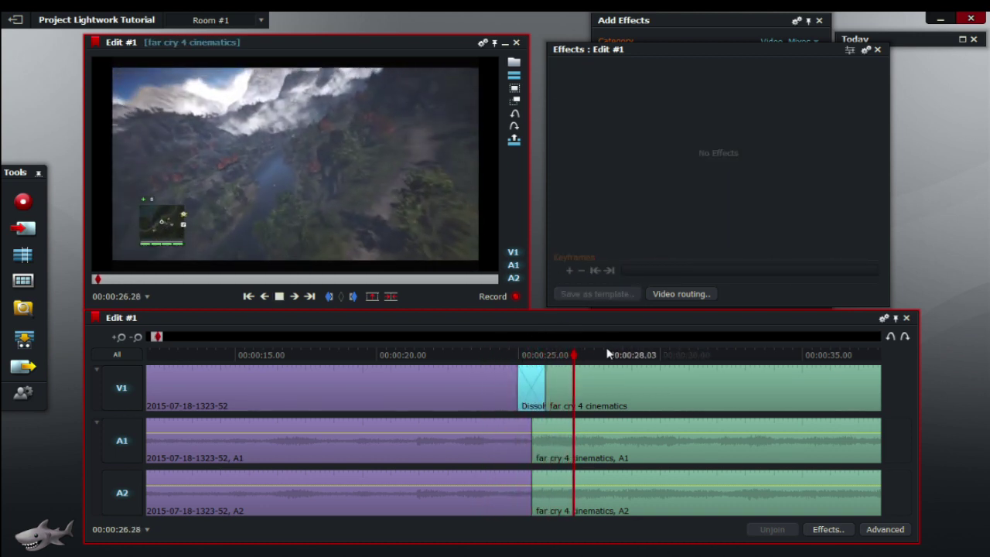
pyautogui.click(531, 355)
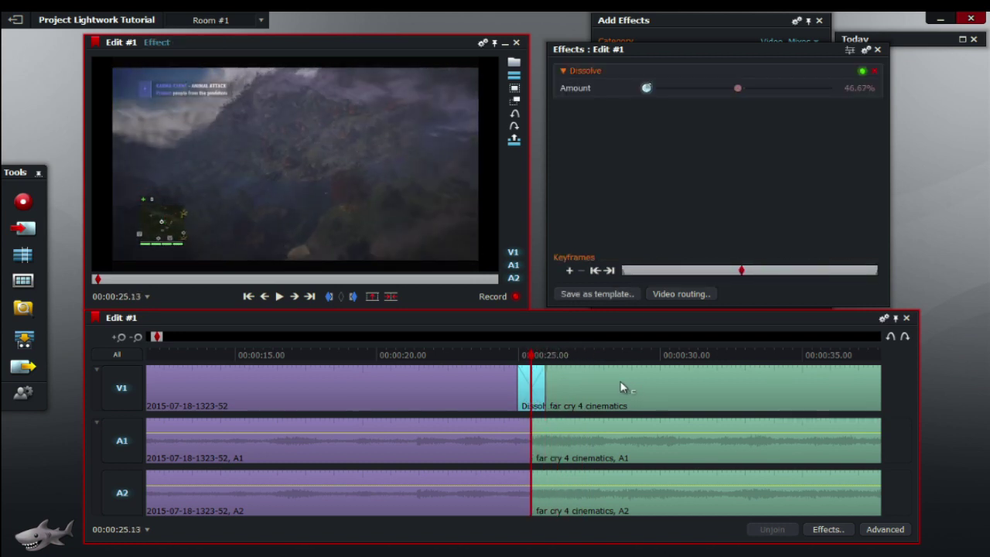
pyautogui.moveTo(531, 358); pyautogui.dragTo(564, 366)
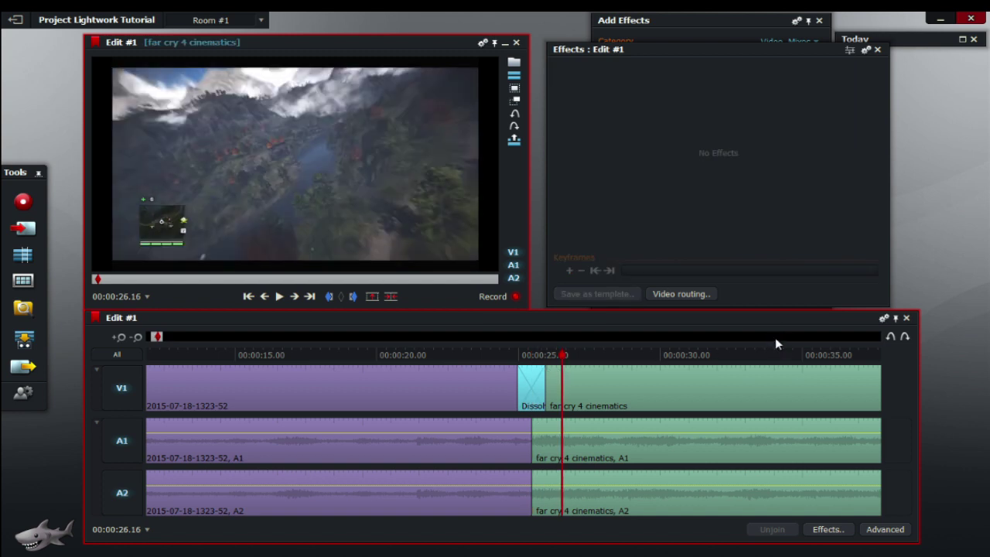
# Open the Video Mixes effects list and park the playhead inside the far cry 4 cinematics clip
pyautogui.click(828, 529)
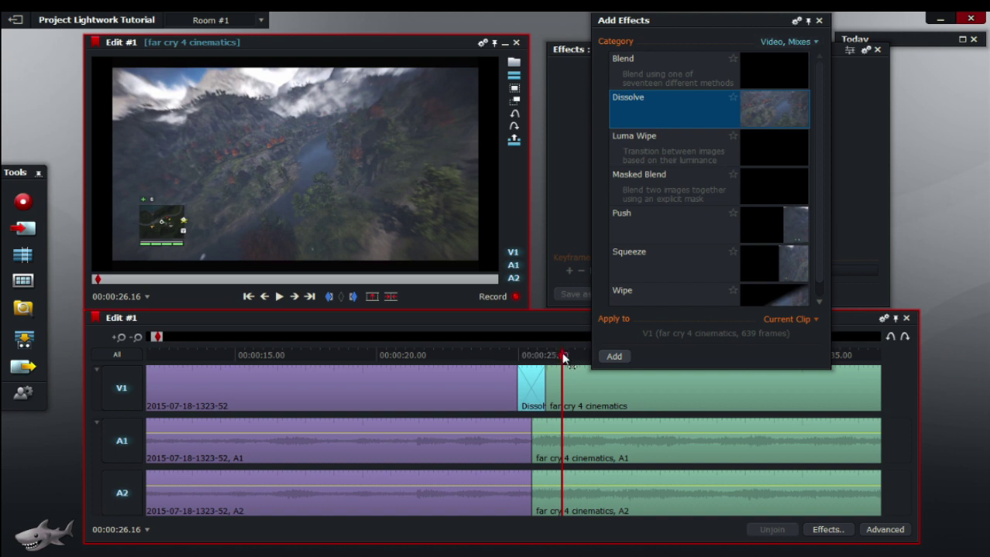
pyautogui.click(484, 356)
pyautogui.moveTo(484, 357); pyautogui.dragTo(460, 360)
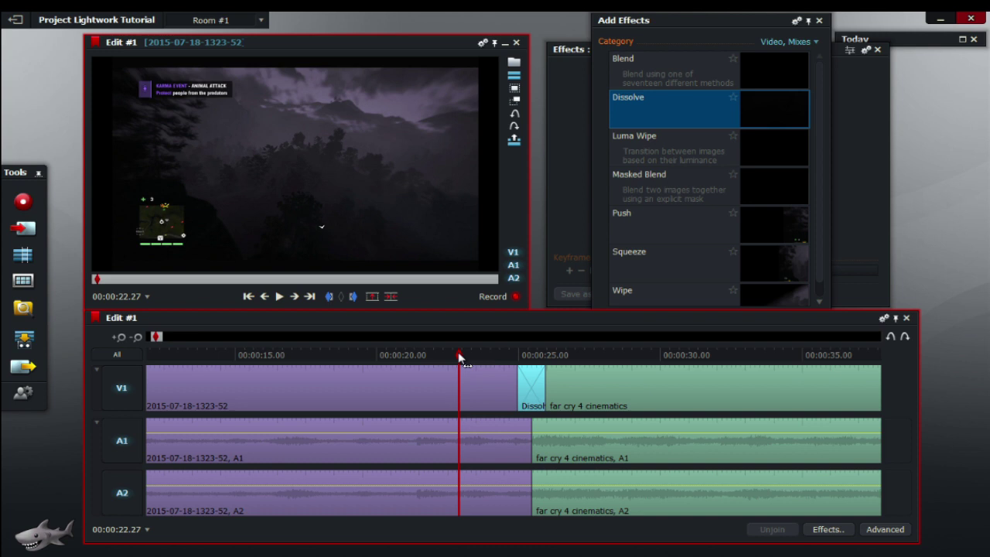
pyautogui.moveTo(460, 358); pyautogui.dragTo(609, 369)
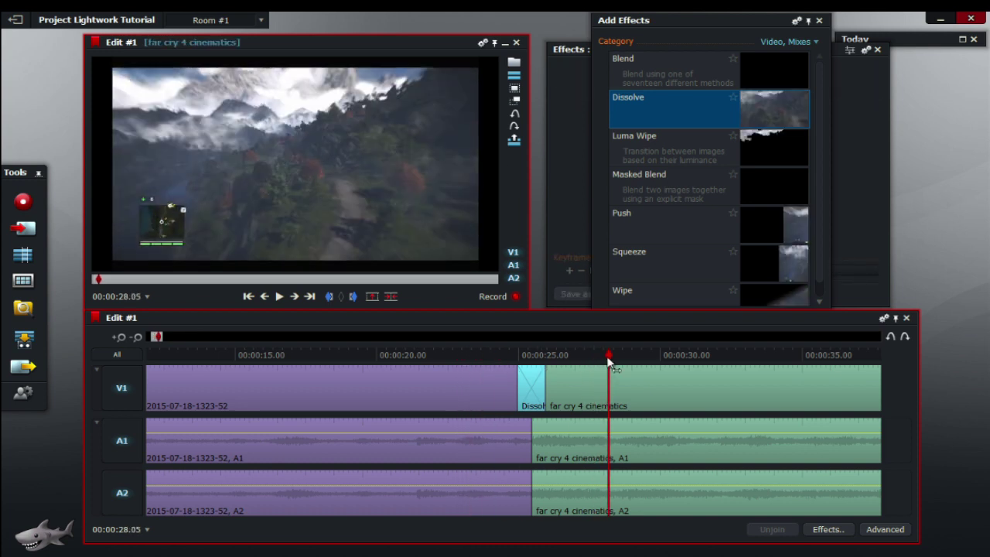
# Apply Blend to the far cry 4 cinematics clip and open its In Front Method dropdown
pyautogui.doubleClick(700, 79)
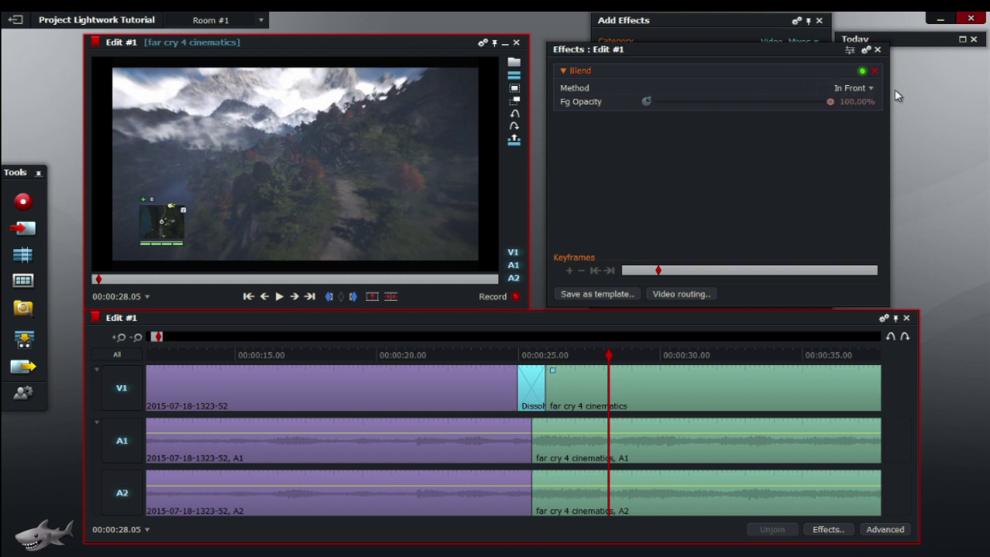
pyautogui.click(851, 88)
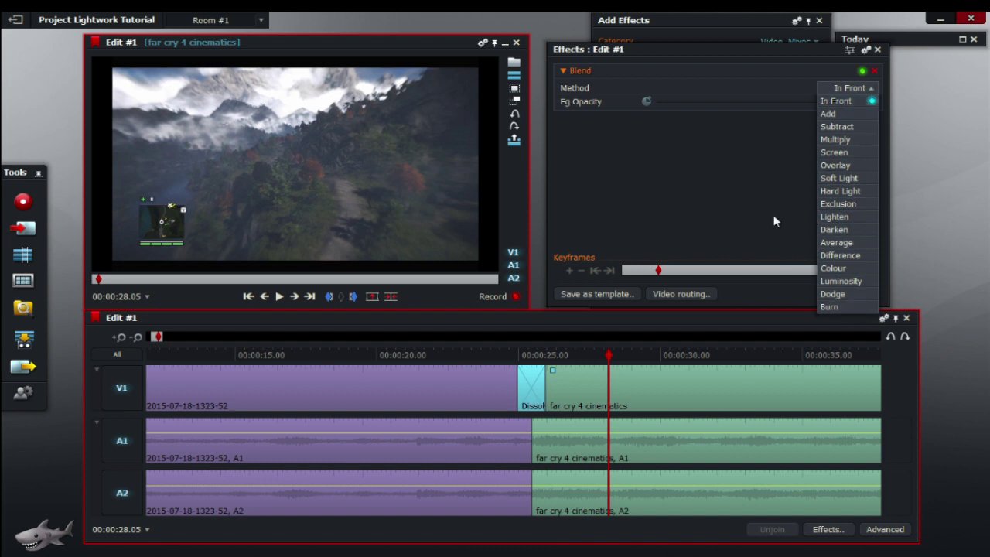
# Try the Darken blend method, then switch Blend to Luminosity for a greyscale clip
pyautogui.click(848, 230)
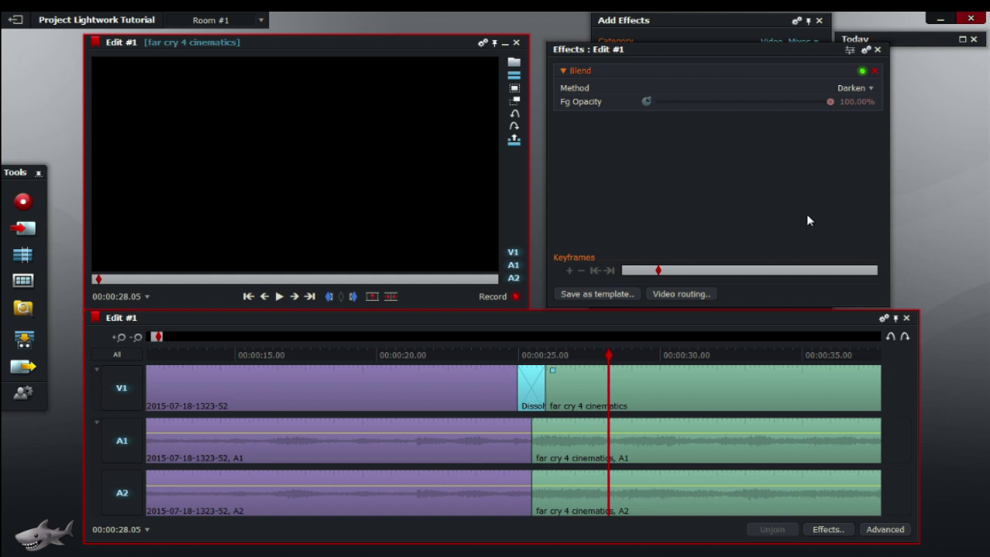
pyautogui.click(871, 90)
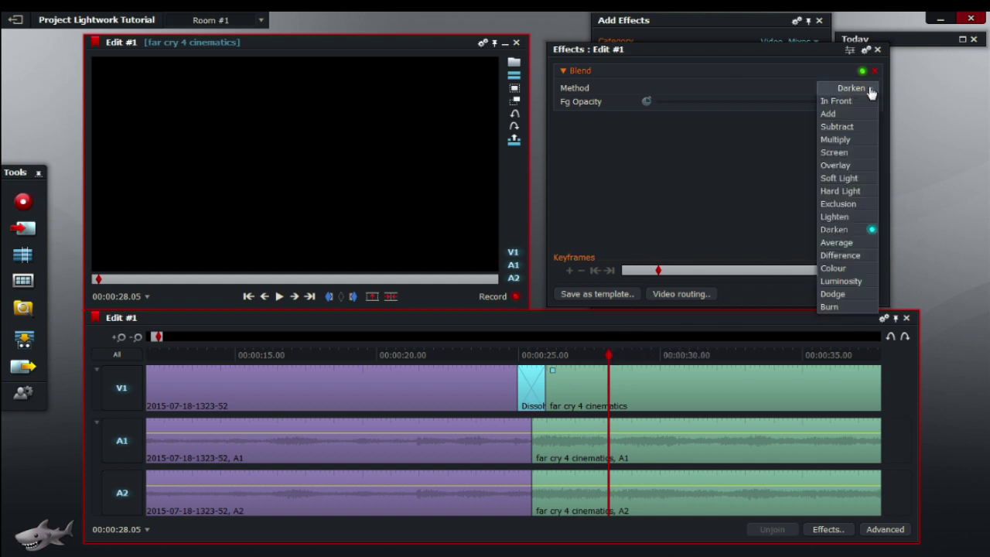
pyautogui.click(864, 281)
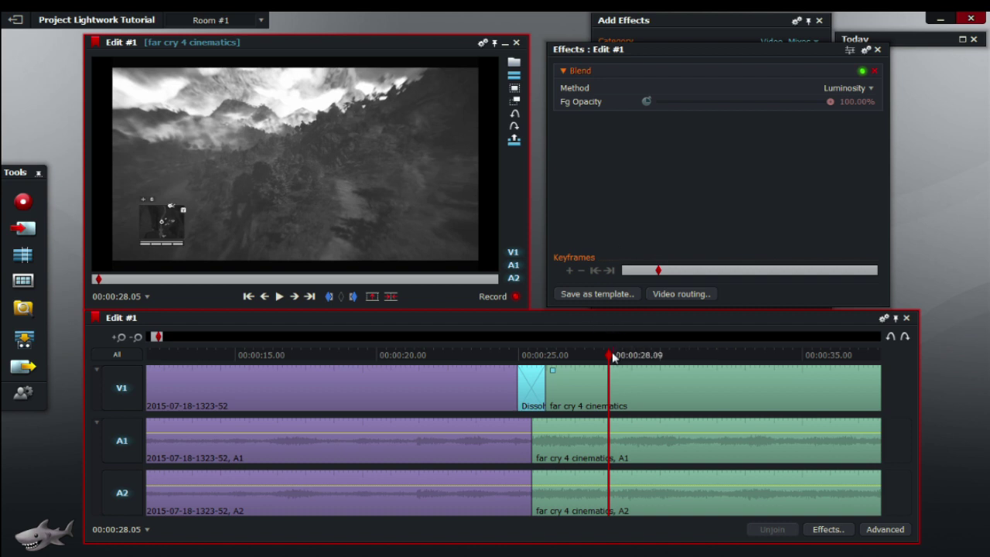
pyautogui.moveTo(612, 358); pyautogui.dragTo(495, 350)
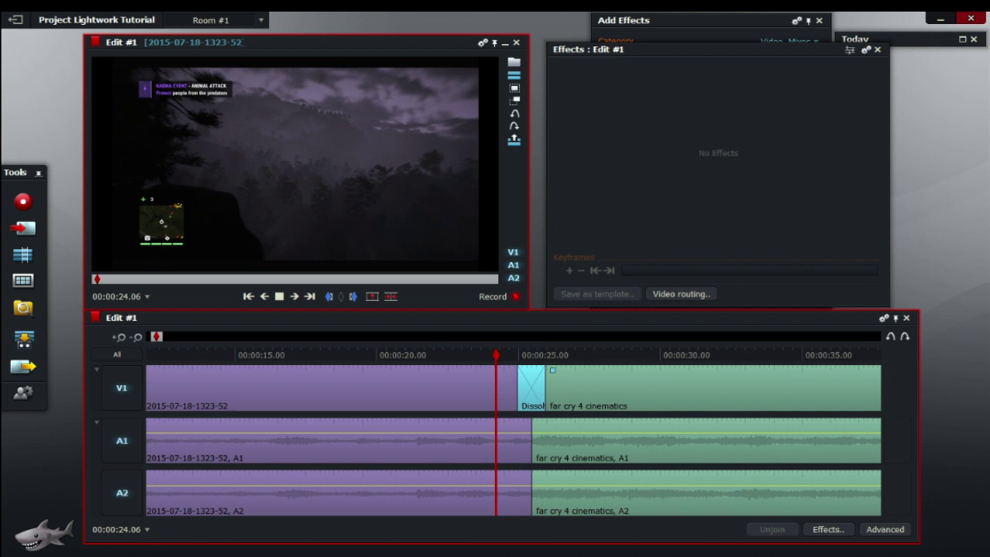
pyautogui.press('space')
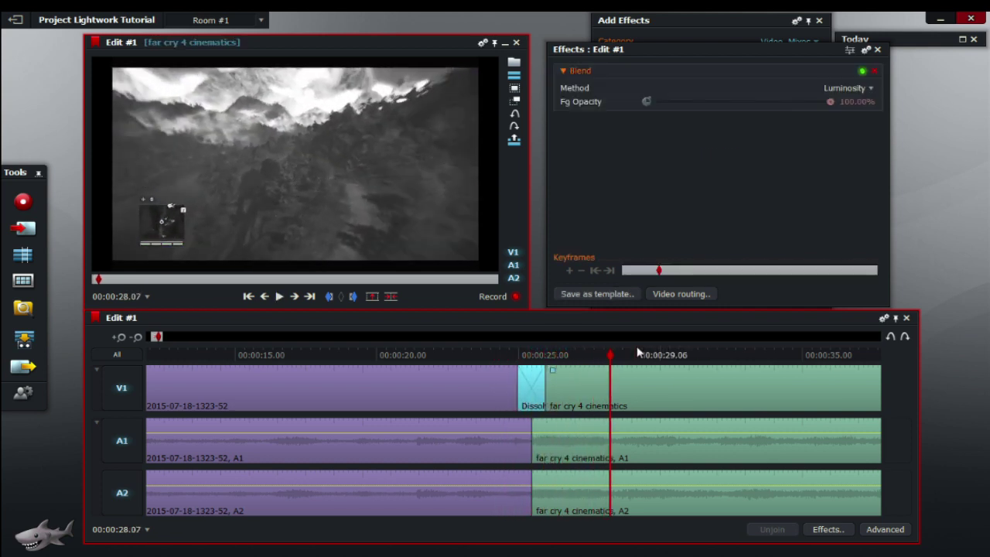
pyautogui.moveTo(611, 354); pyautogui.dragTo(520, 344)
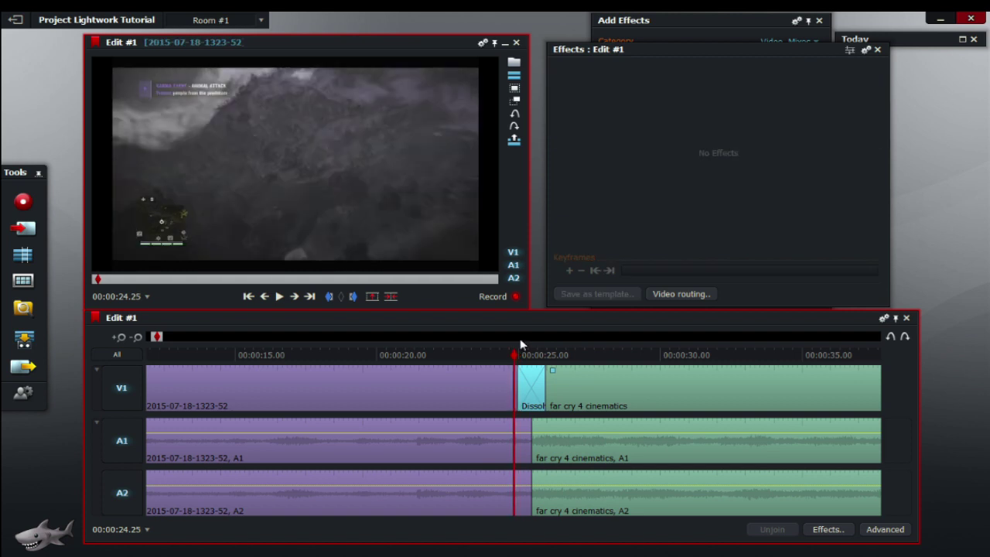
pyautogui.press('space')
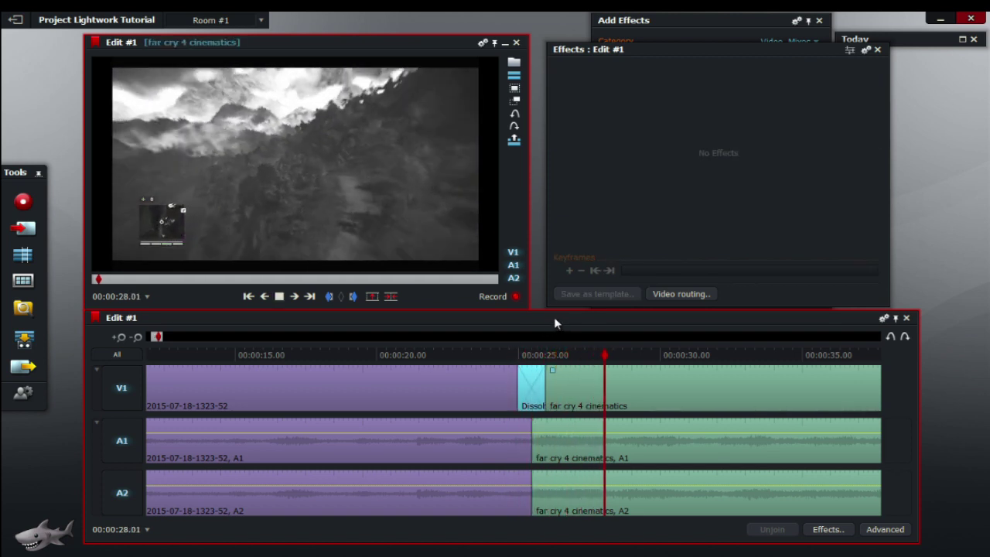
pyautogui.press('space')
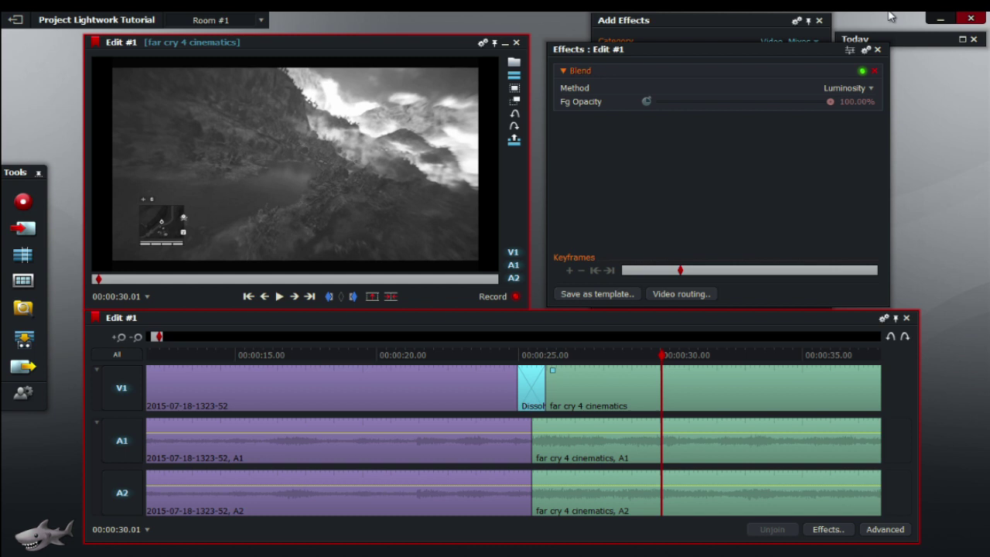
# Set the Blend method to Average and confirm it stays Average after scrubbing back
pyautogui.click(862, 91)
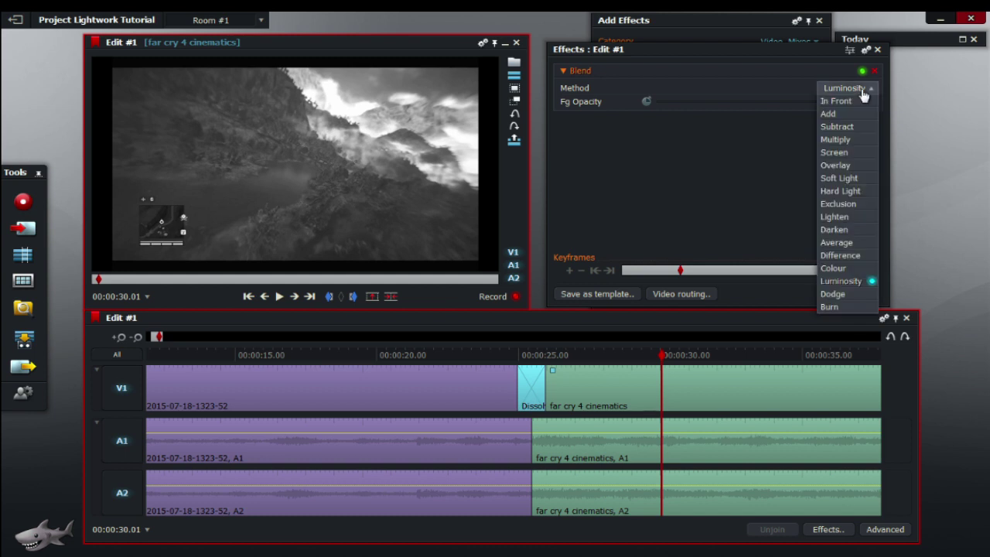
pyautogui.click(863, 245)
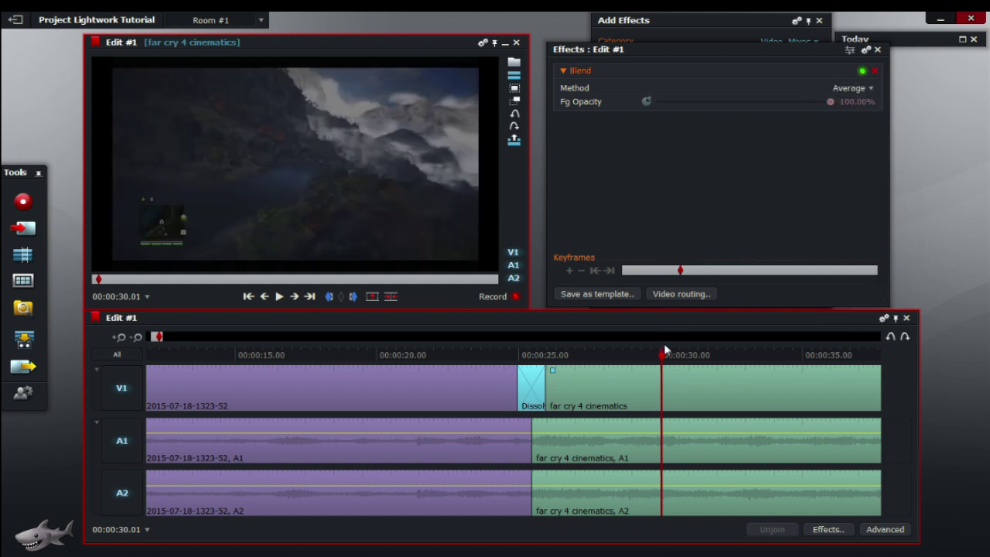
pyautogui.moveTo(663, 357); pyautogui.dragTo(562, 358)
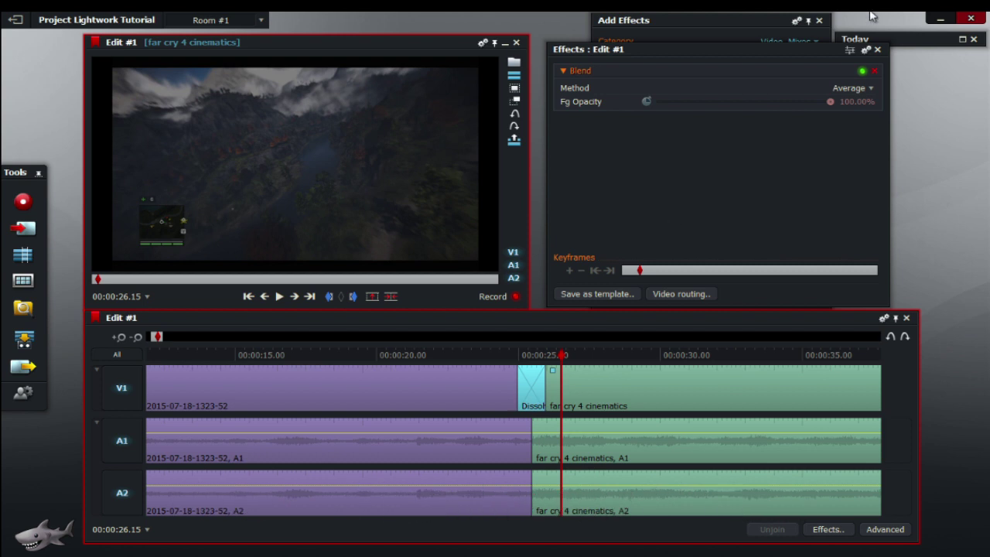
pyautogui.click(859, 88)
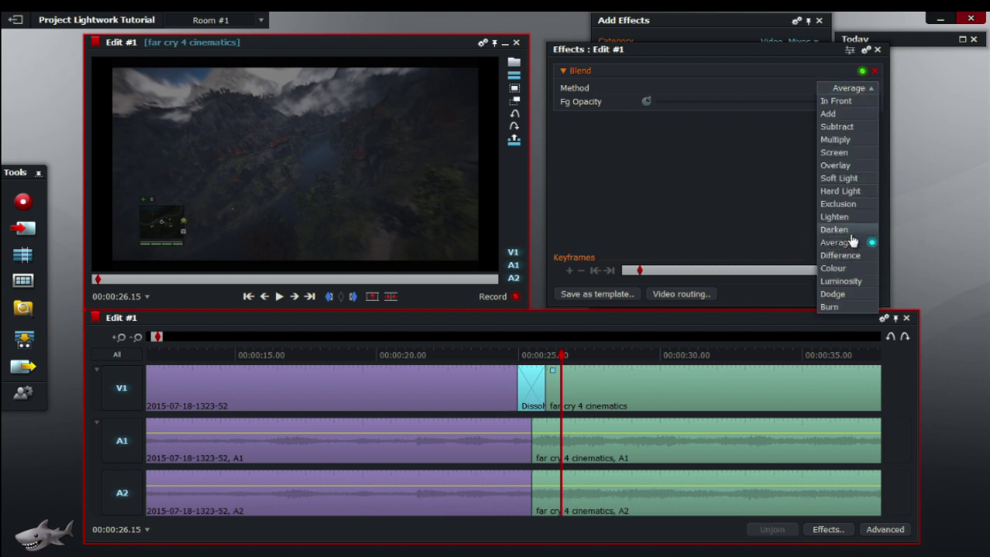
pyautogui.click(757, 201)
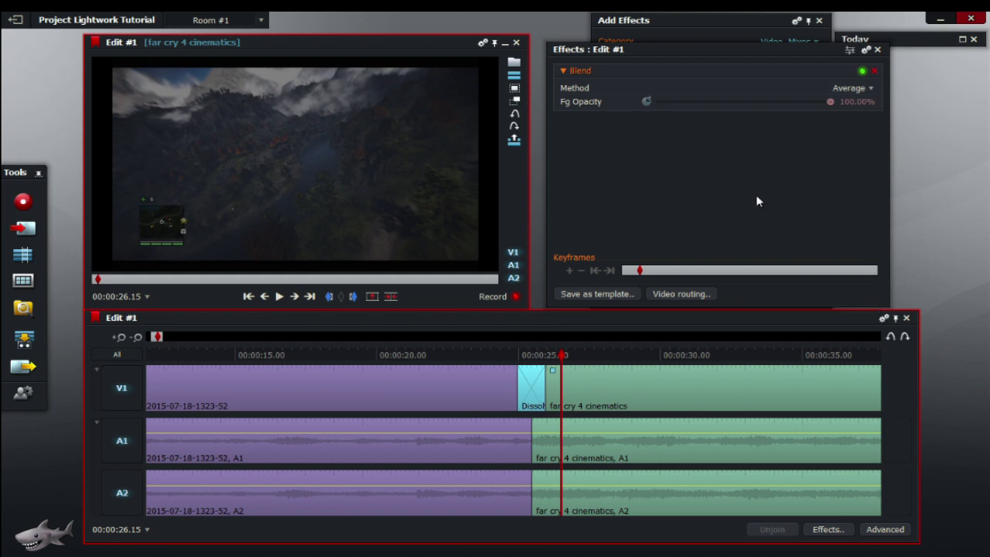
# Toggle the Blend bypass to compare, leaving the Average Blend enabled at 100% opacity
pyautogui.click(863, 72)
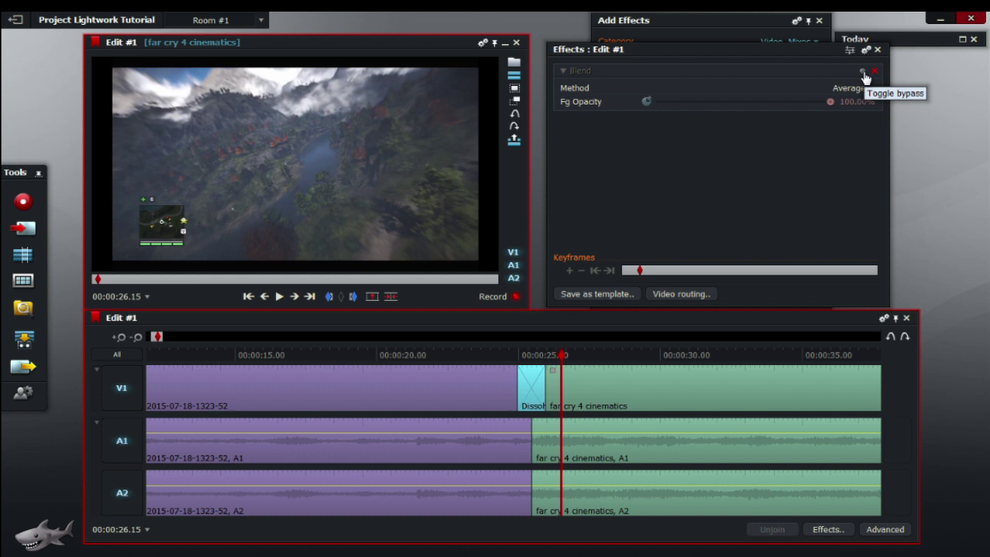
pyautogui.click(863, 72)
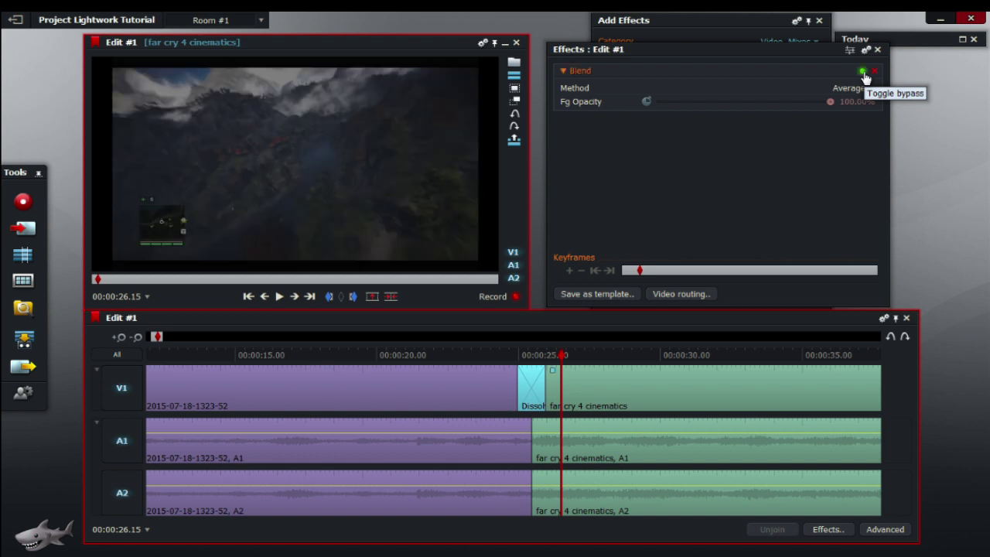
pyautogui.click(864, 73)
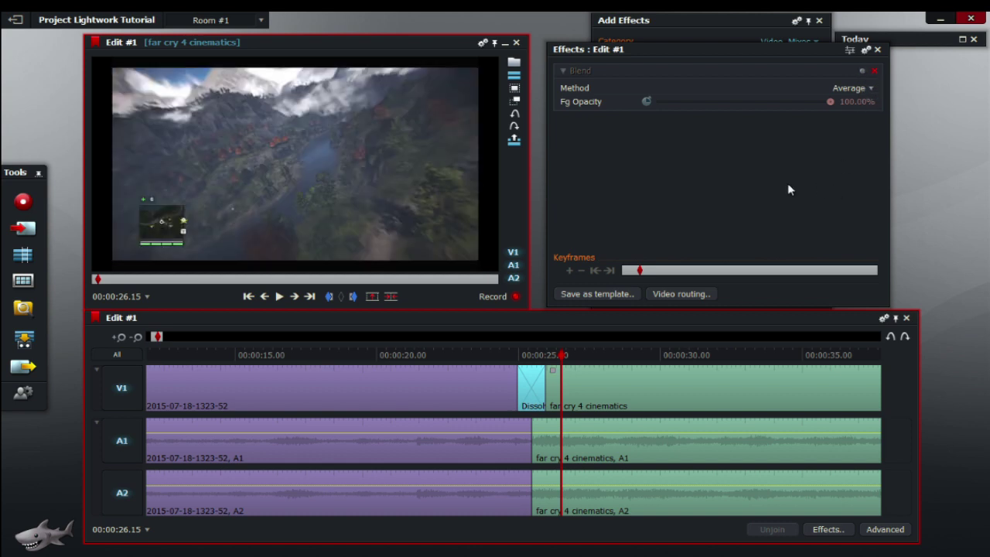
pyautogui.click(864, 72)
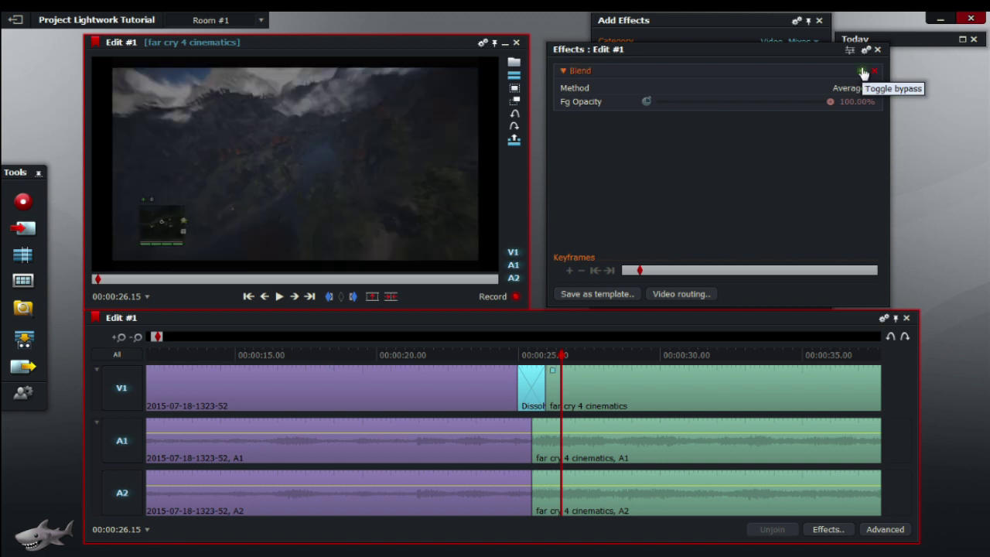
pyautogui.click(864, 71)
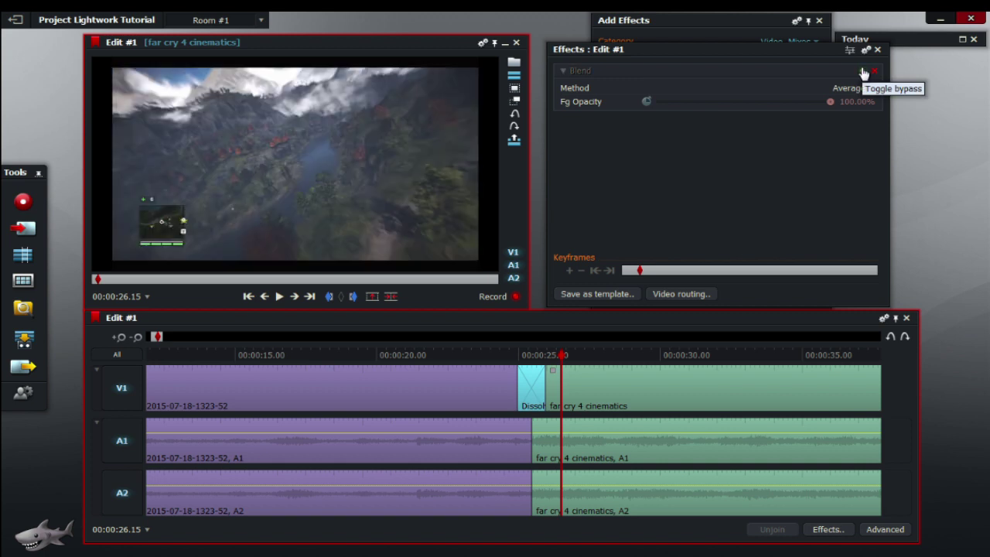
pyautogui.click(863, 72)
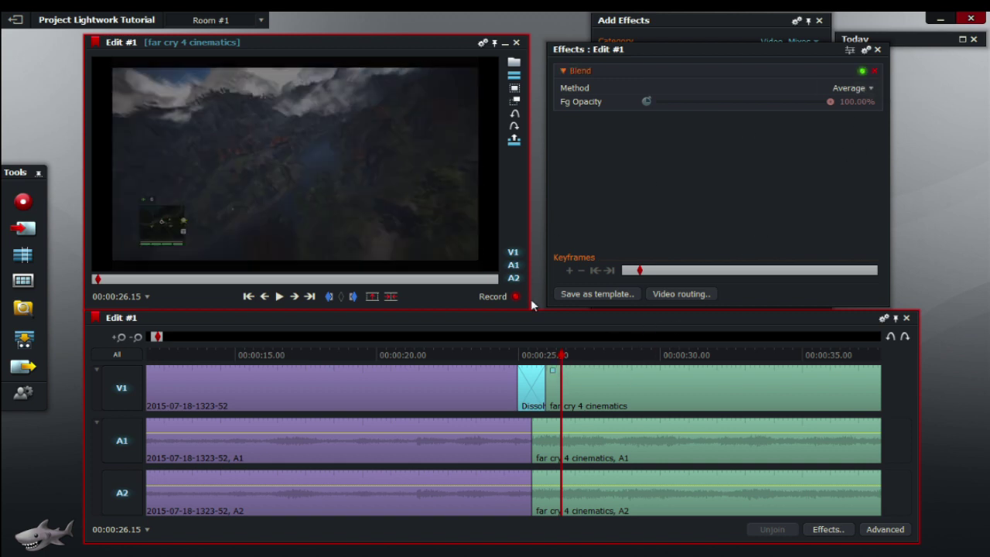
pyautogui.moveTo(561, 355); pyautogui.dragTo(484, 354)
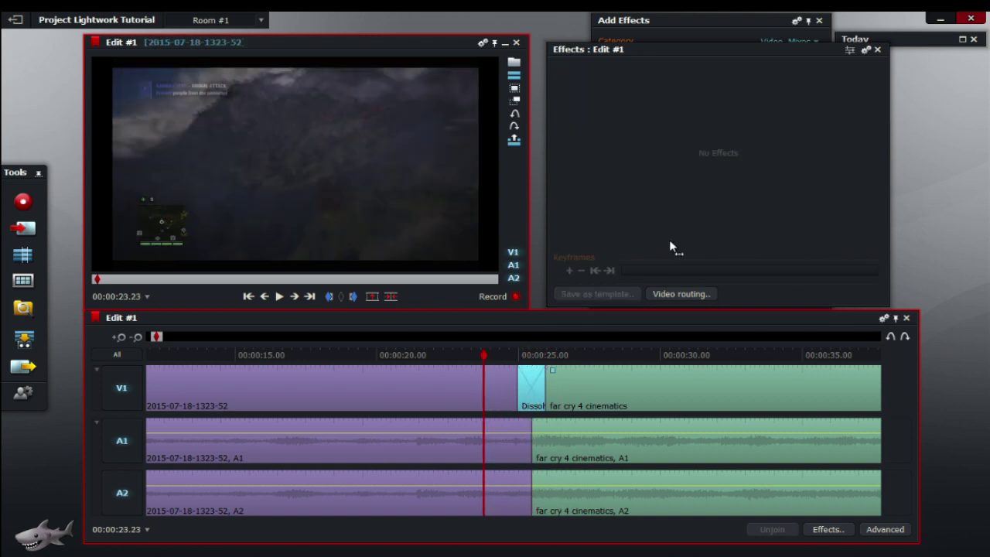
pyautogui.press('space')
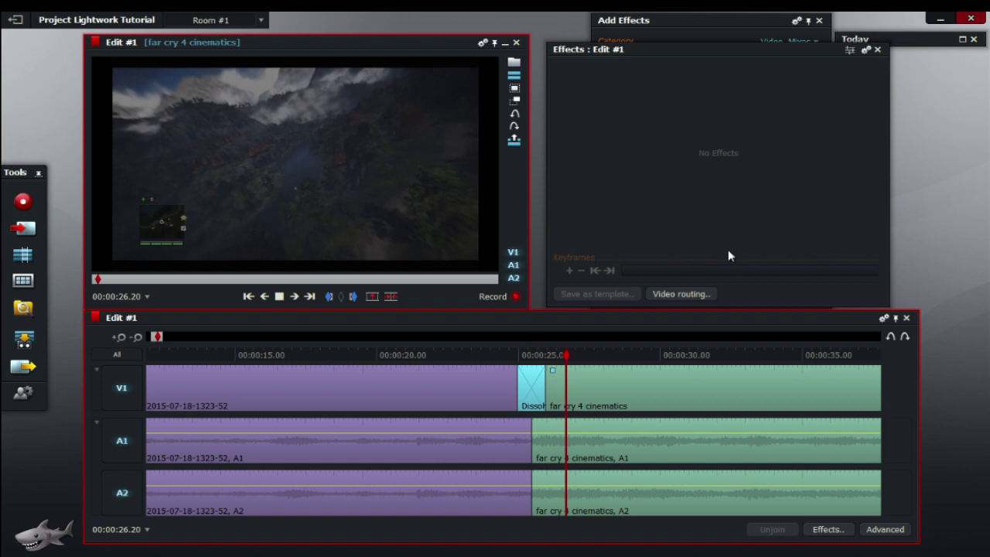
pyautogui.moveTo(616, 357); pyautogui.dragTo(573, 356)
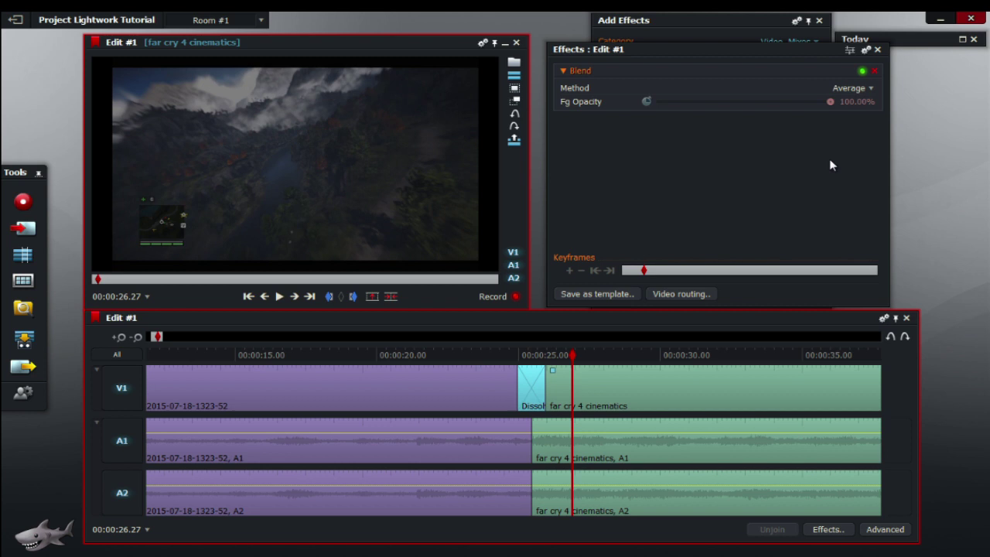
# Switch the Add Effects category filter to Video > Vignette & Crop
pyautogui.click(706, 25)
pyautogui.scroll(-1, 773, 217)
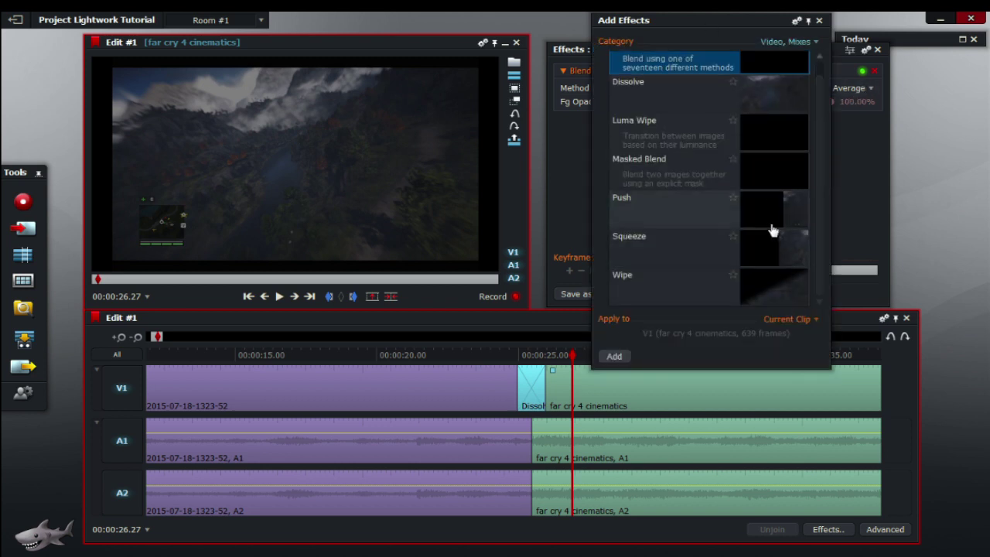
pyautogui.scroll(1, 757, 155)
pyautogui.click(786, 41)
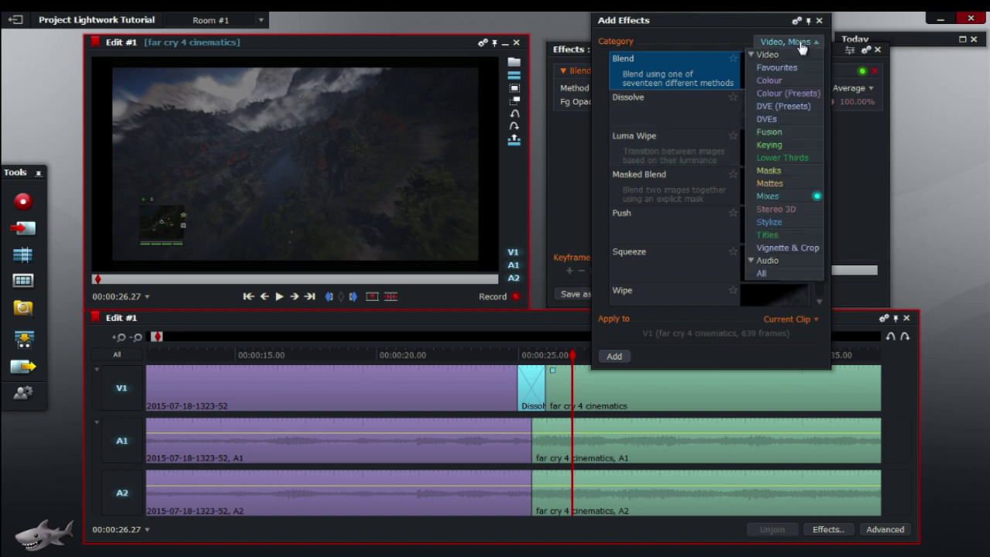
pyautogui.click(729, 22)
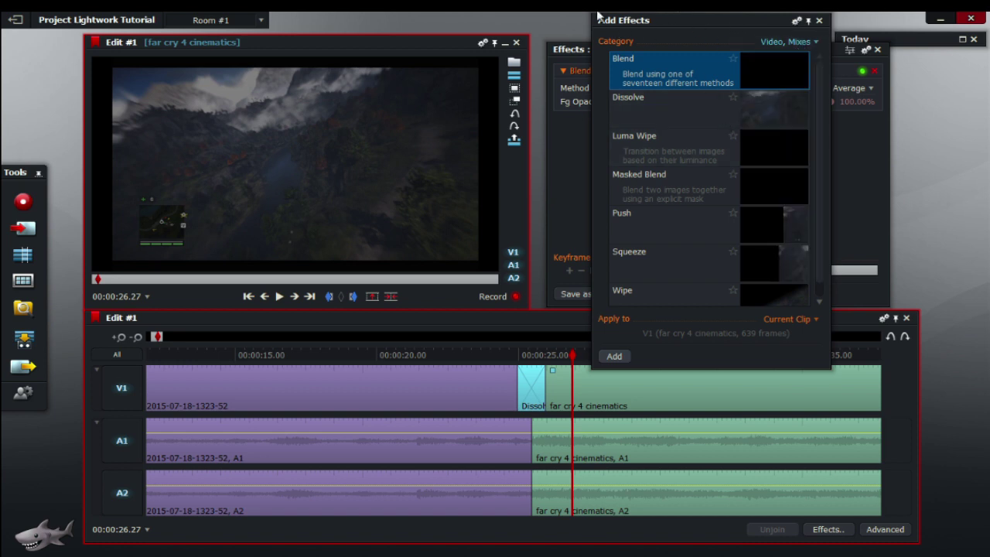
pyautogui.click(785, 41)
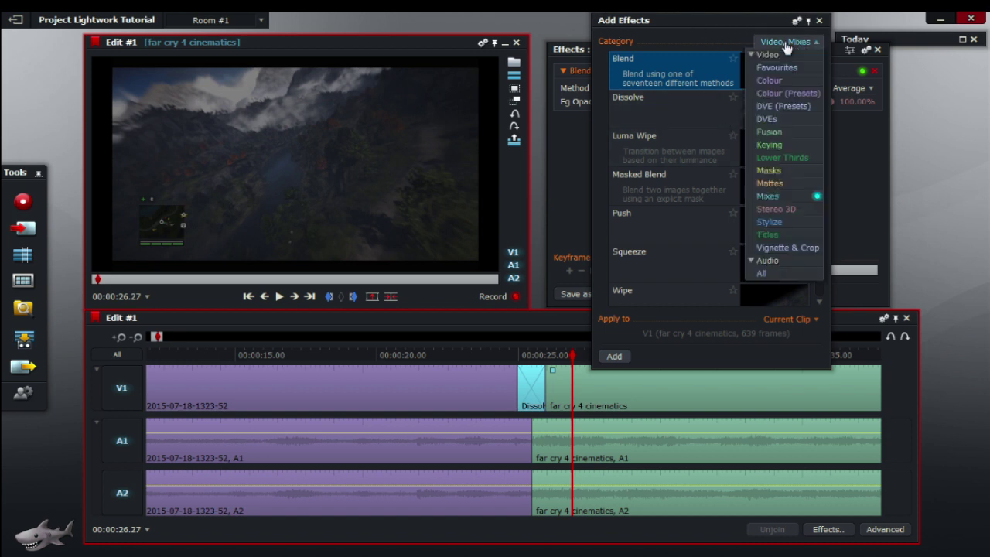
pyautogui.click(797, 248)
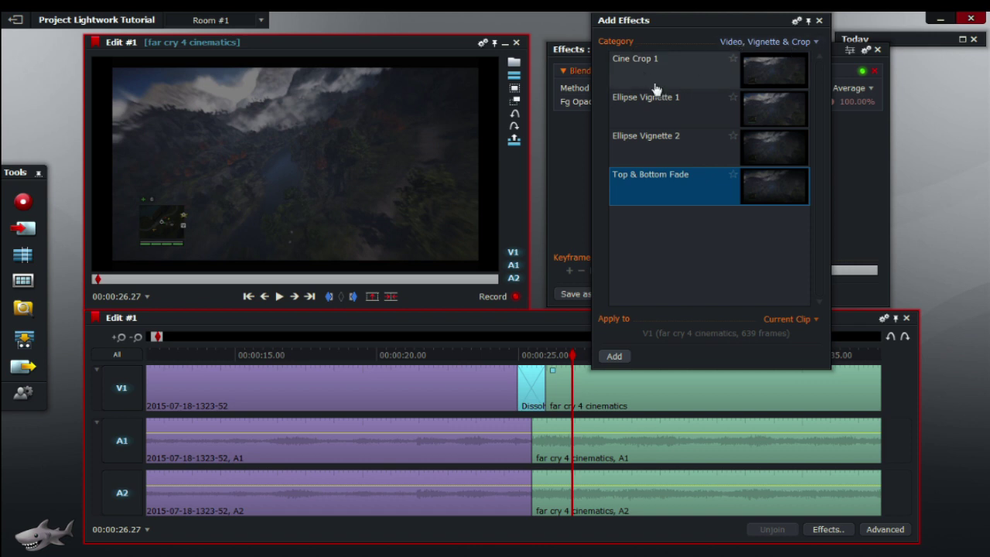
# Apply Top & Bottom Fade to far cry 4 cinematics as a Colour Gradient (43.63% and 33.91% extents)
pyautogui.click(684, 71)
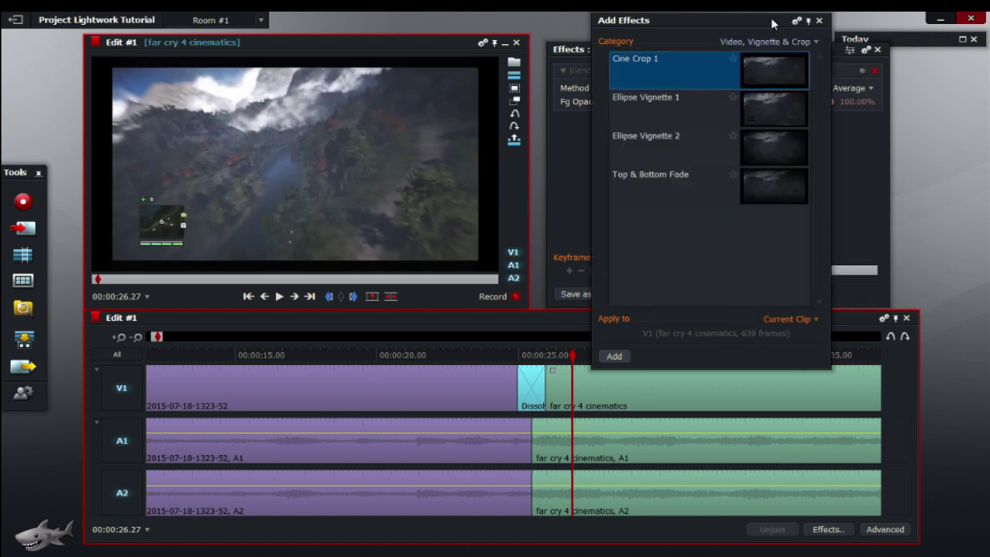
pyautogui.click(703, 115)
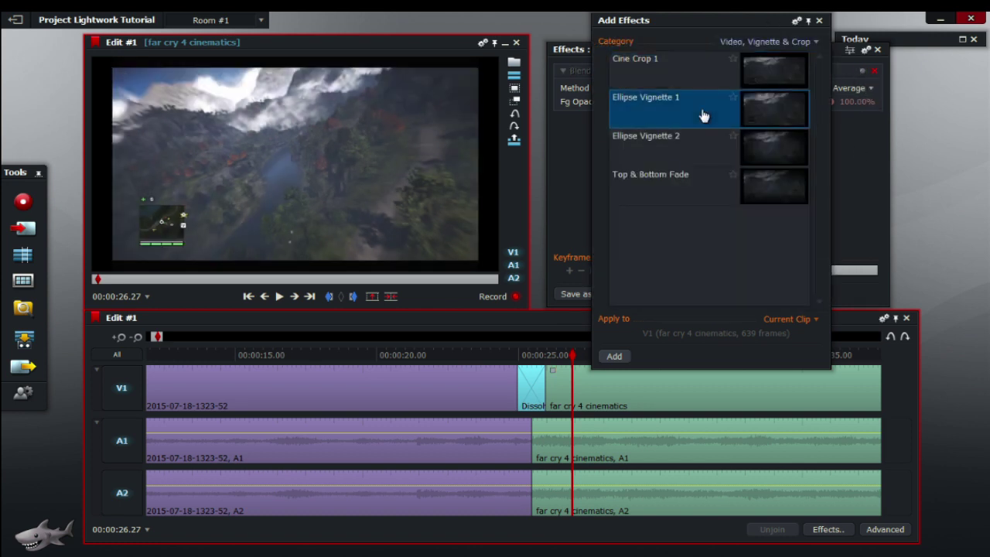
pyautogui.click(692, 158)
pyautogui.click(684, 183)
pyautogui.click(692, 163)
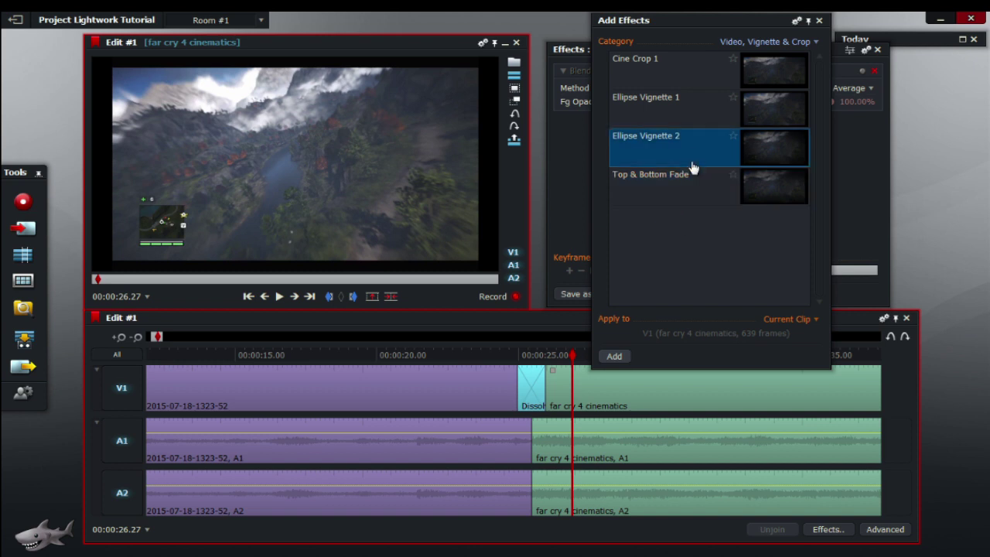
pyautogui.click(711, 184)
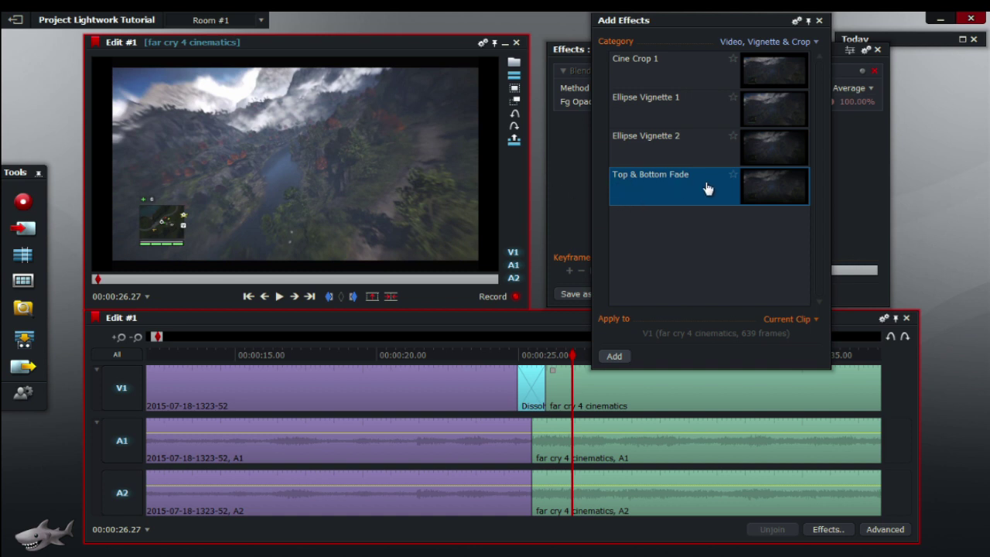
pyautogui.click(614, 355)
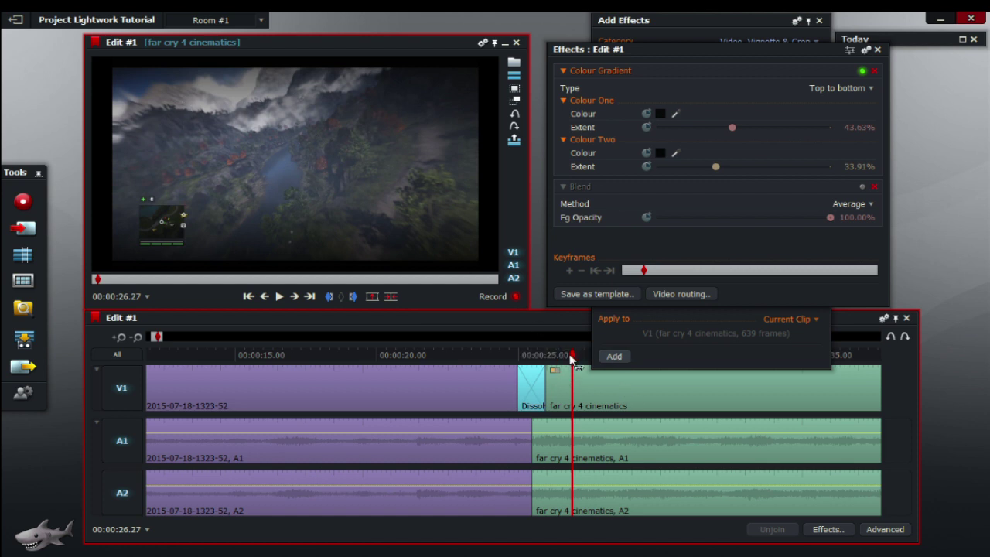
pyautogui.click(549, 356)
pyautogui.moveTo(549, 356); pyautogui.dragTo(591, 358)
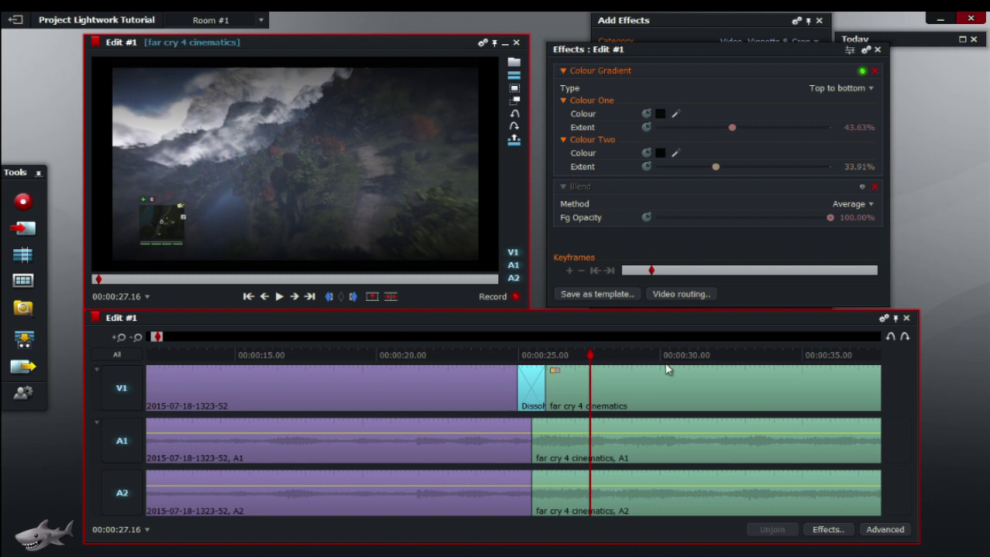
pyautogui.moveTo(596, 358); pyautogui.dragTo(512, 353)
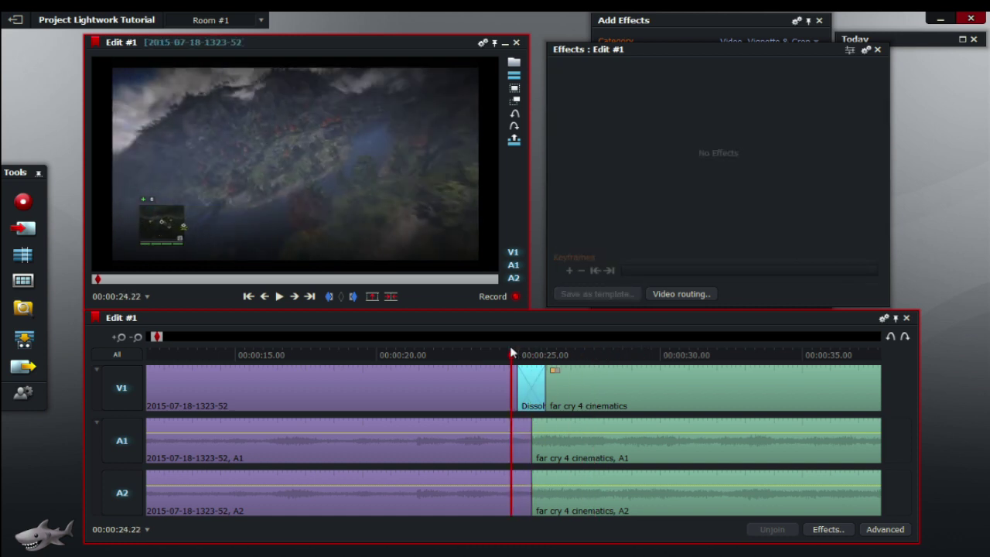
pyautogui.press('space')
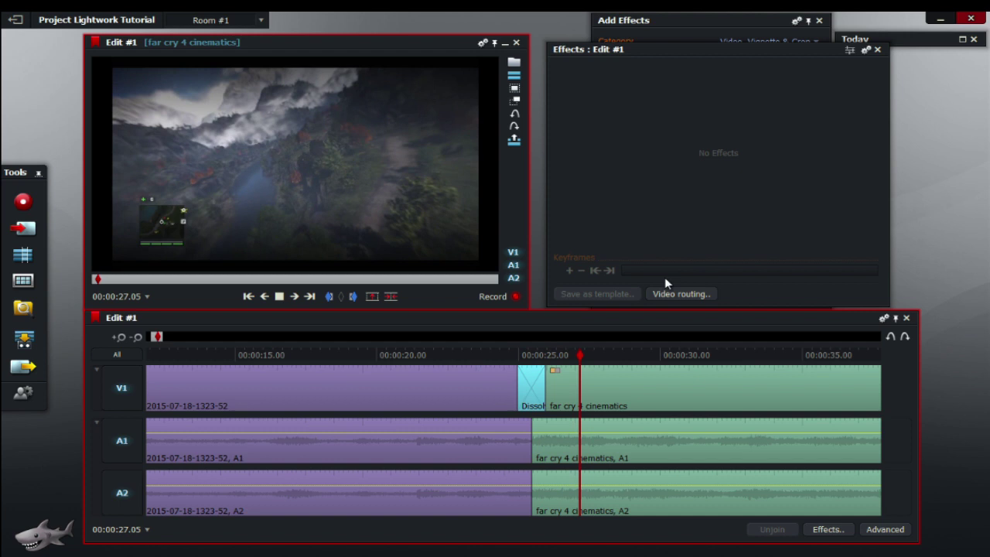
pyautogui.moveTo(614, 354); pyautogui.dragTo(579, 354)
# Apply Ellipse Vignette 2 to far cry 4 cinematics as a Radial Colour Gradient (0.00% and 66.31% extents)
pyautogui.click(698, 20)
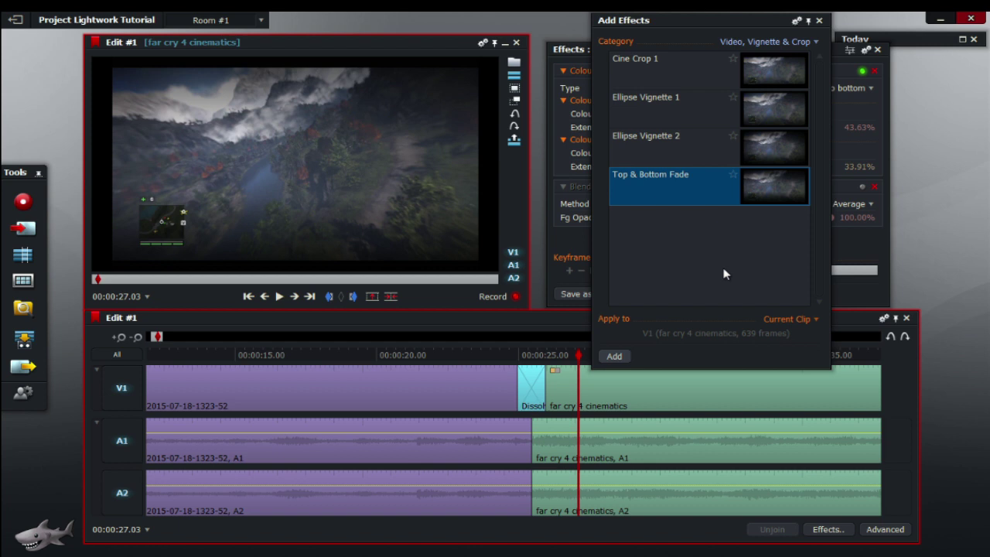
pyautogui.click(687, 137)
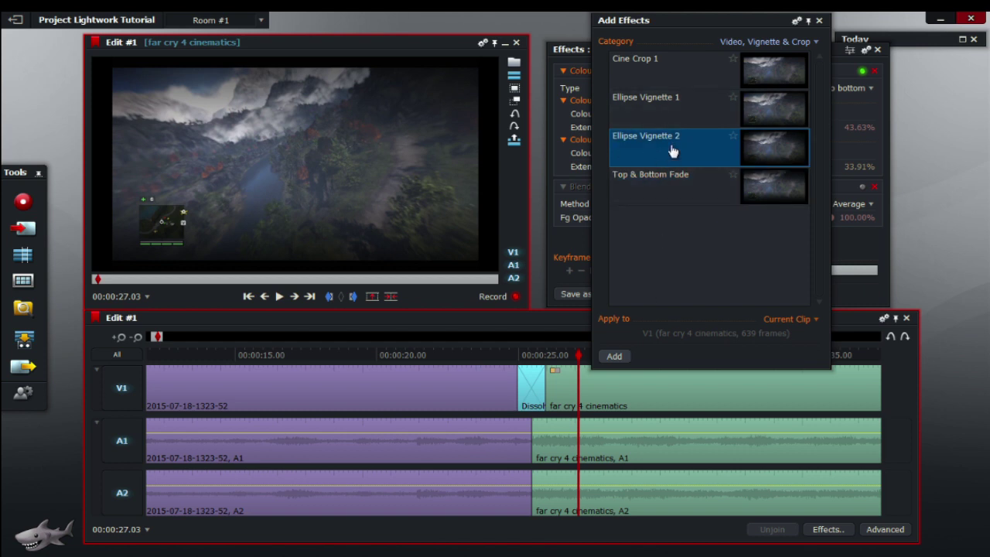
pyautogui.click(614, 356)
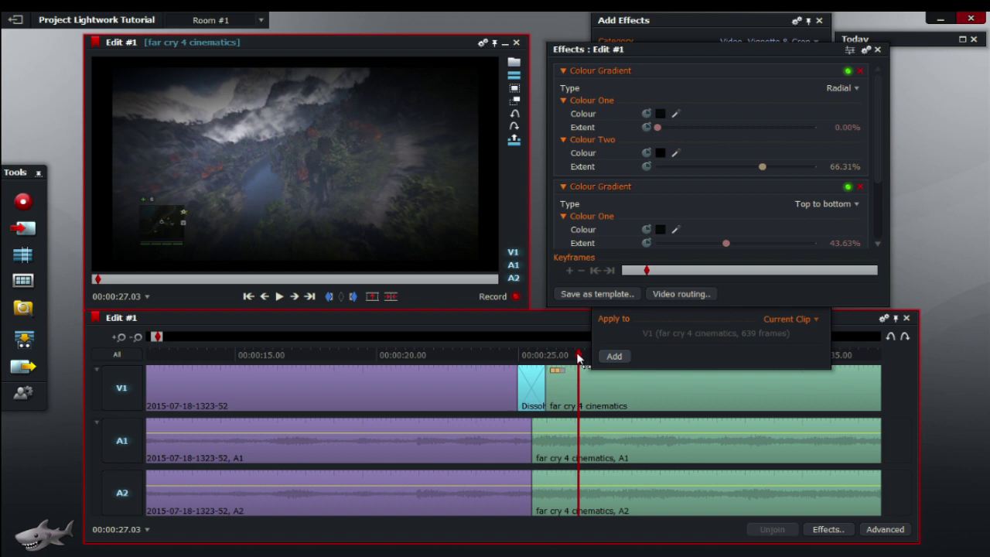
pyautogui.moveTo(576, 357)
pyautogui.mouseDown()
pyautogui.moveTo(555, 354)
pyautogui.moveTo(588, 360)
pyautogui.mouseUp()
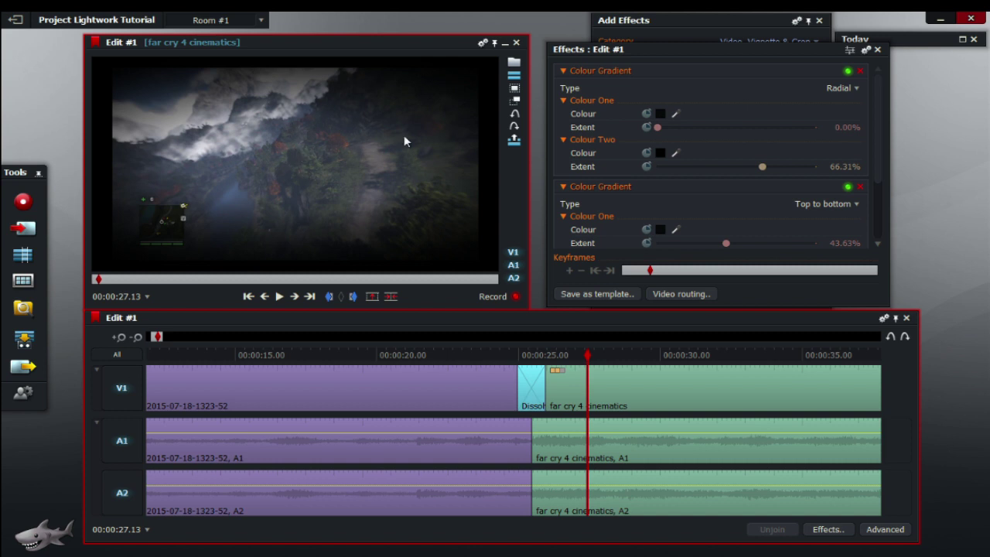
pyautogui.moveTo(588, 353); pyautogui.dragTo(501, 342)
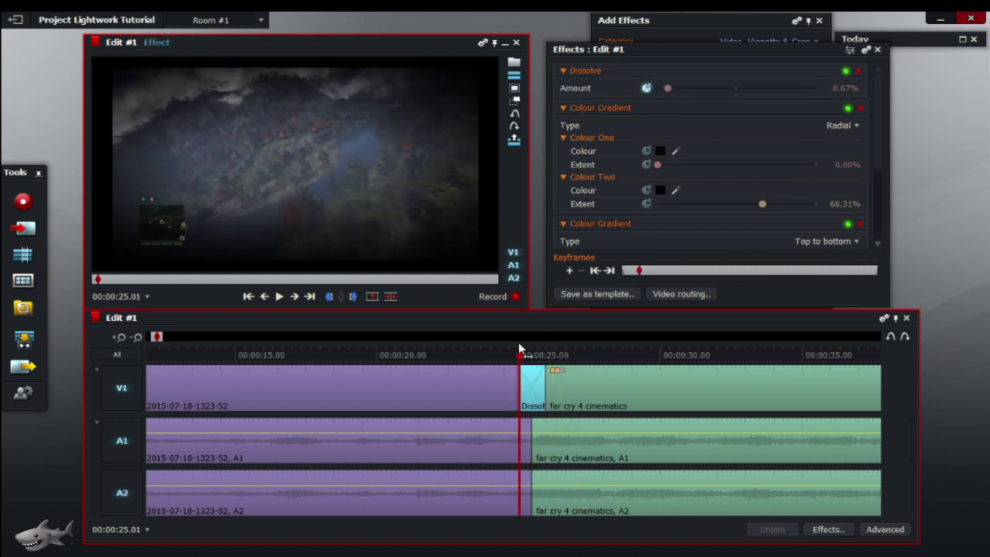
pyautogui.press('space')
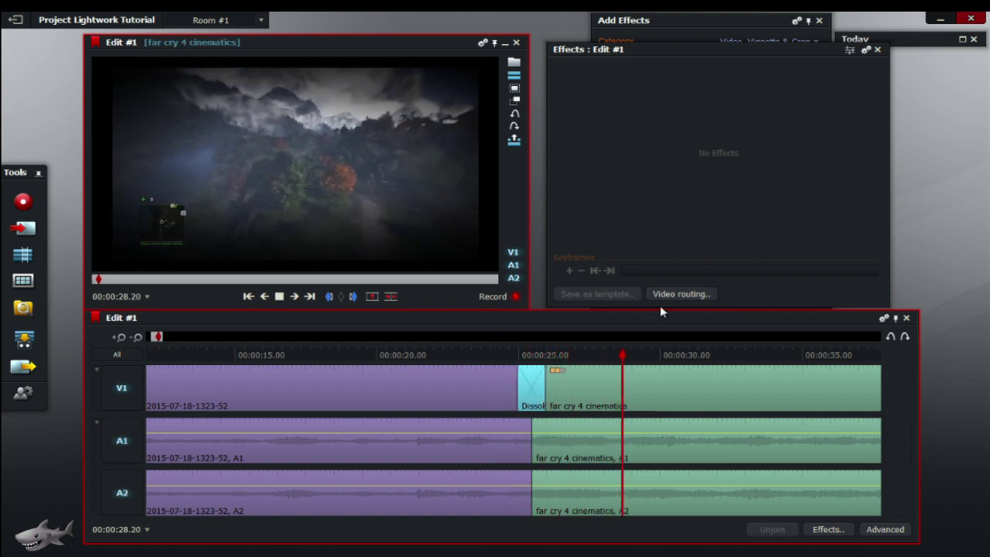
pyautogui.press('space')
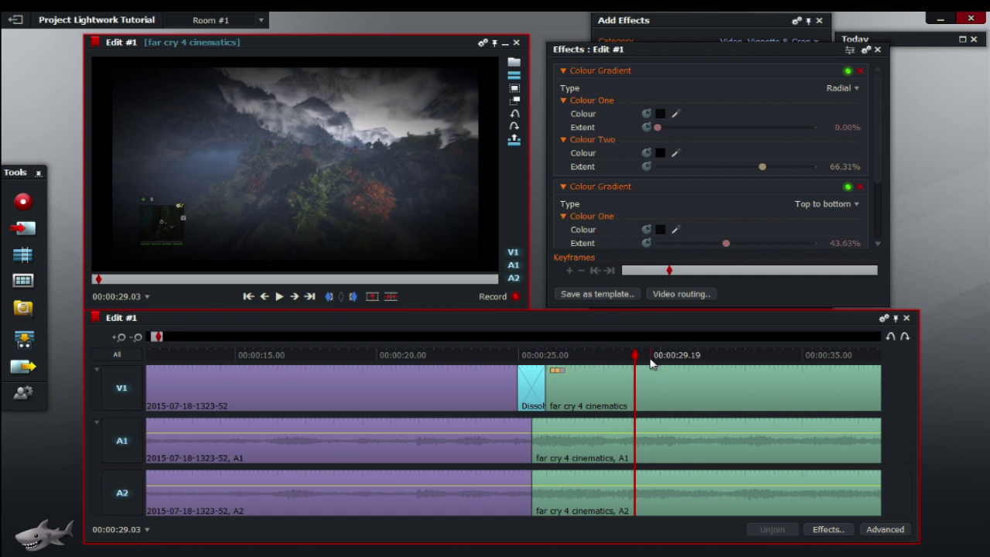
pyautogui.press('space')
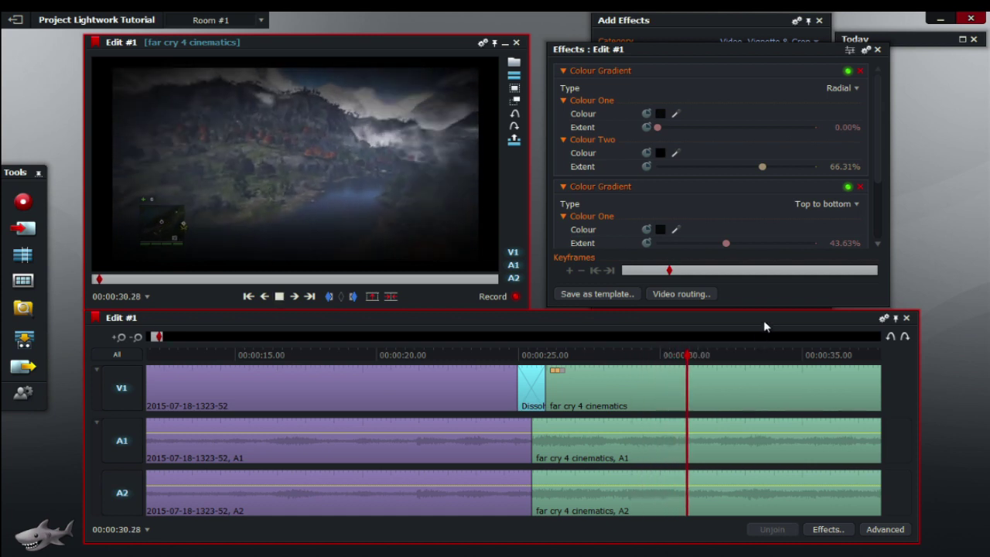